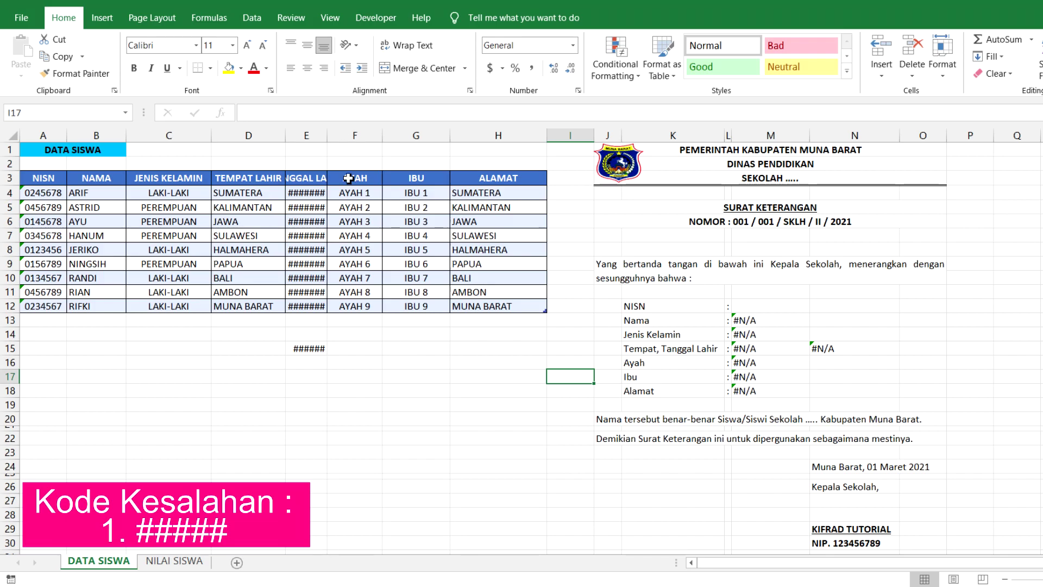
- Drag the E/F header border right so birth dates and Rp1,000,000.00 replace #####
left_click_drag(328, 135, 364, 138)
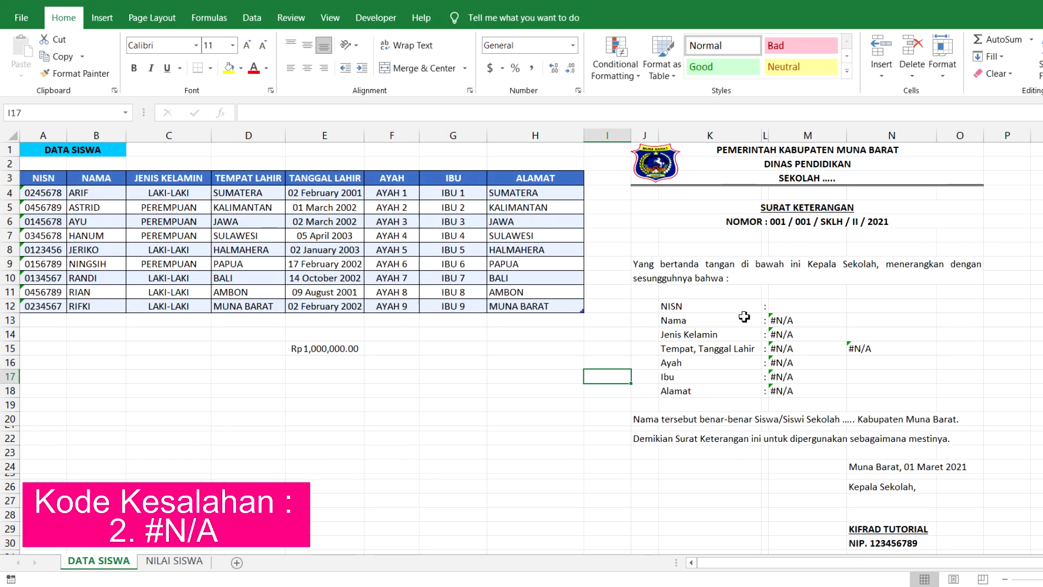
left_click(821, 323)
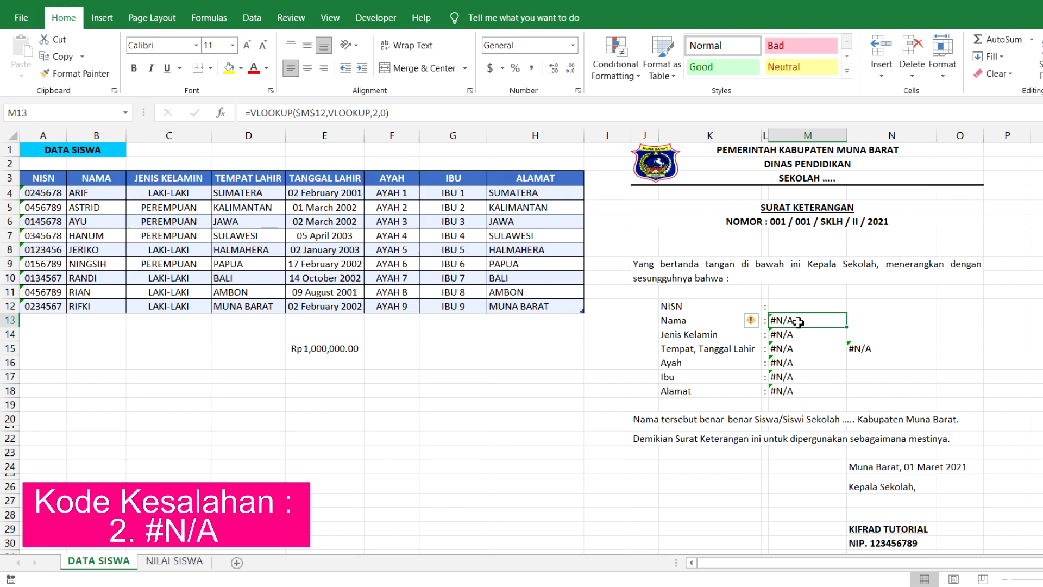
left_click(808, 306)
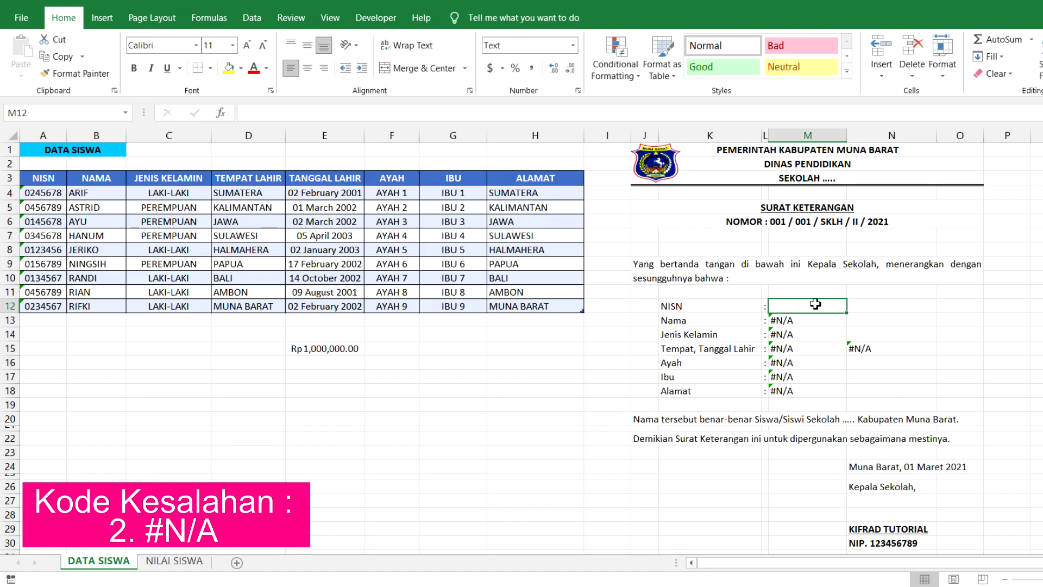
type("024")
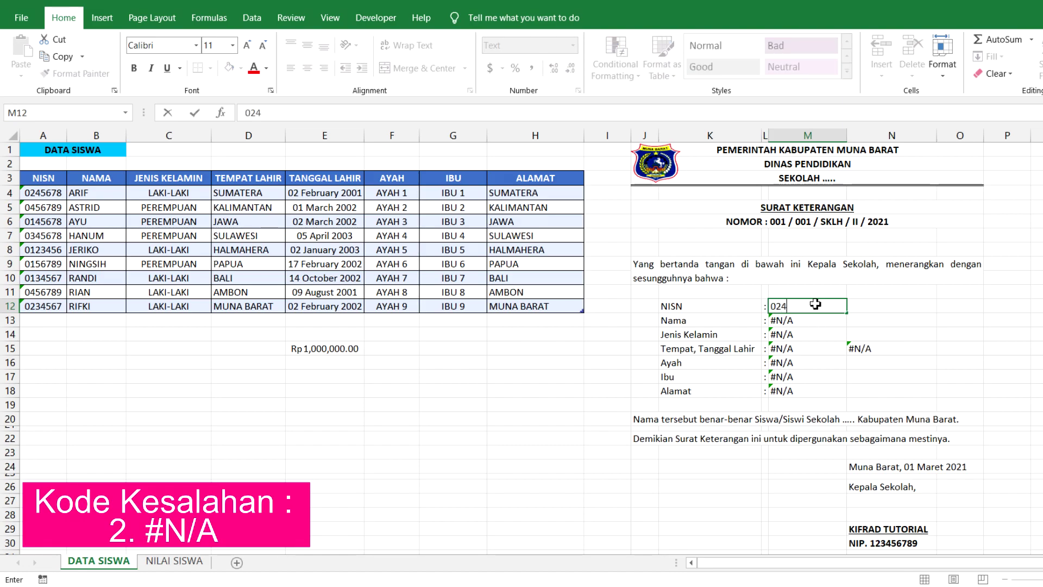
type("5678")
key("Return")
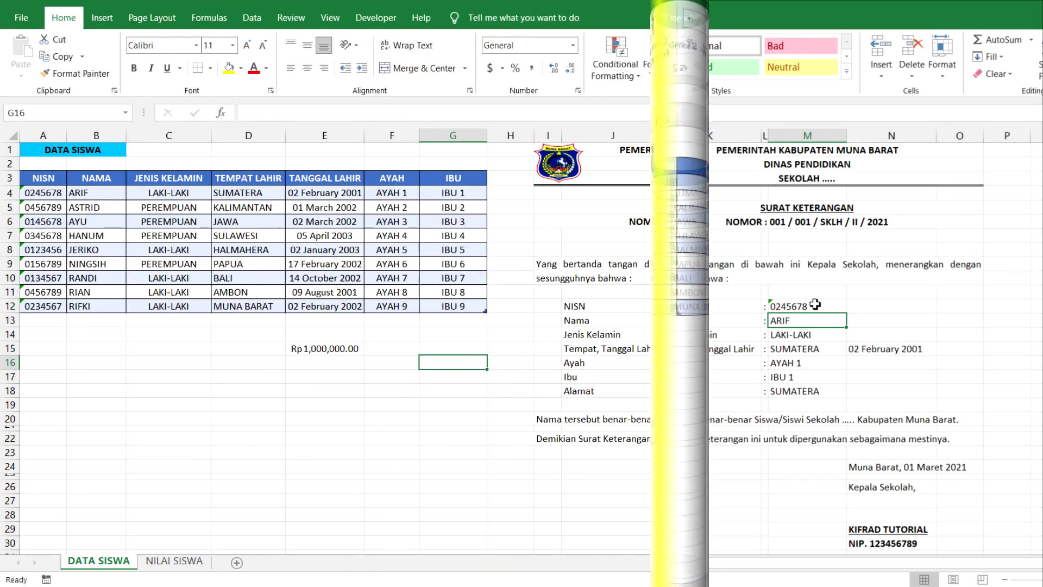
left_click(731, 394)
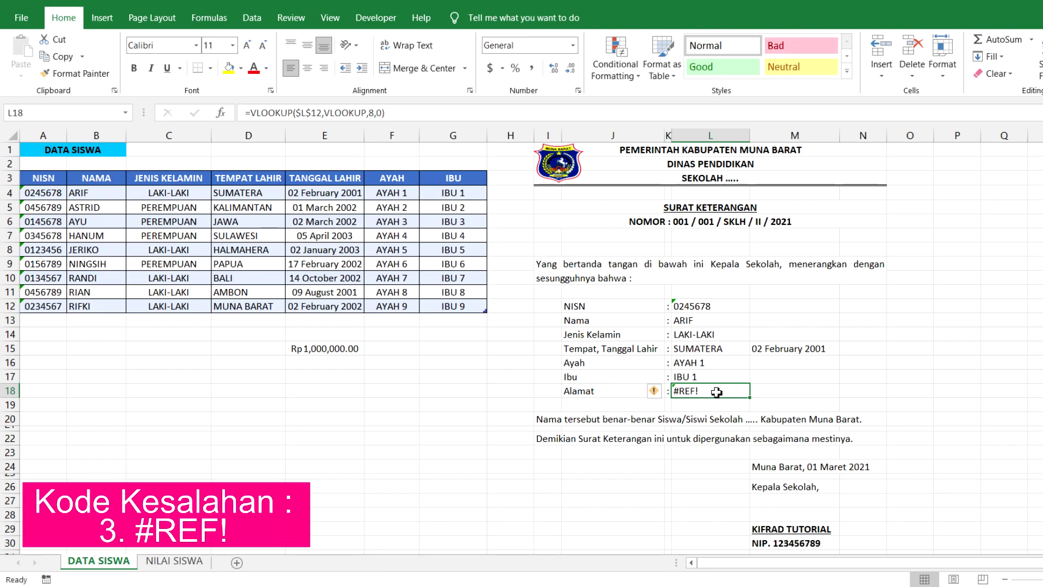
- Inspect the Alamat VLOOKUP in L18 and edit its column number 8
left_click(577, 395)
left_click(713, 389)
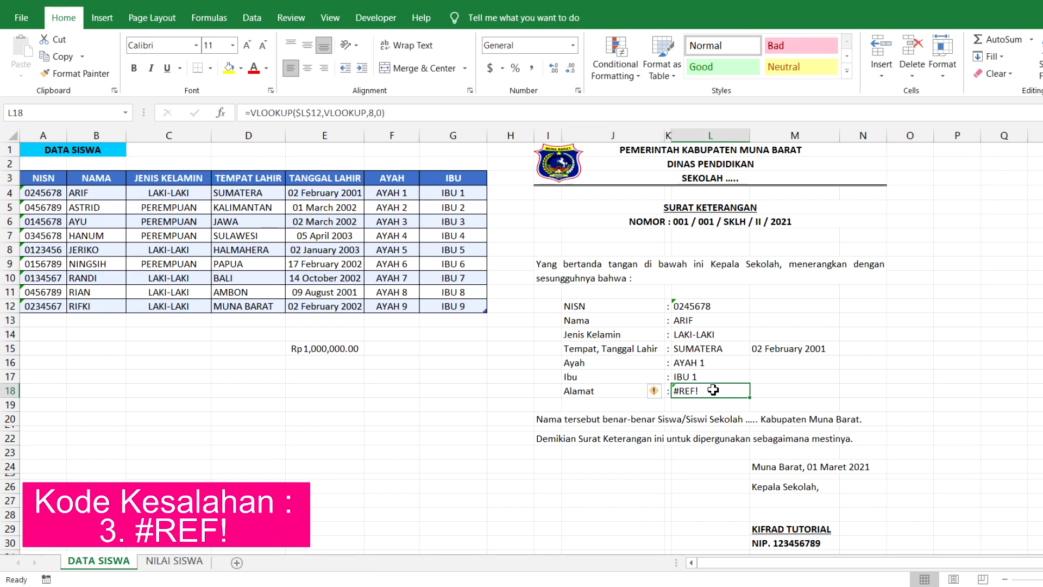
left_click(372, 113)
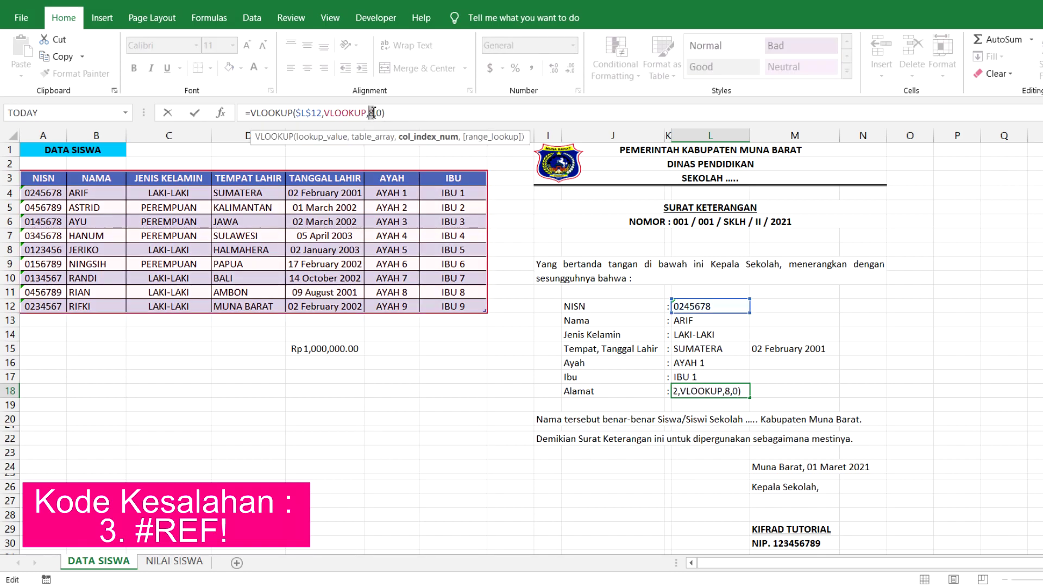
left_click(375, 113)
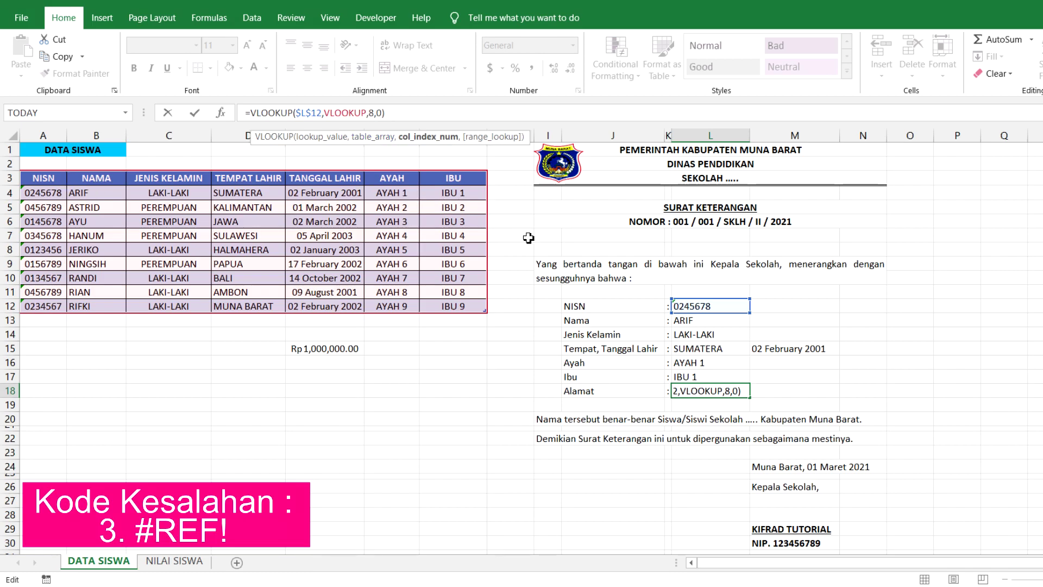
key("ctrl+Return")
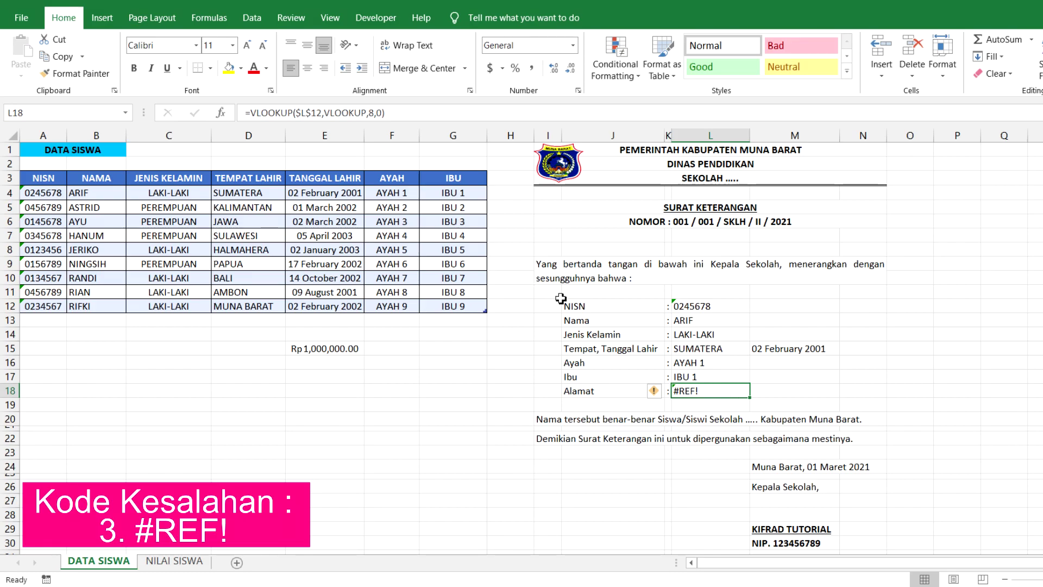
- Undo to restore column H, then delete the ALAMAT column so Alamat shows #REF!
key("ctrl+z")
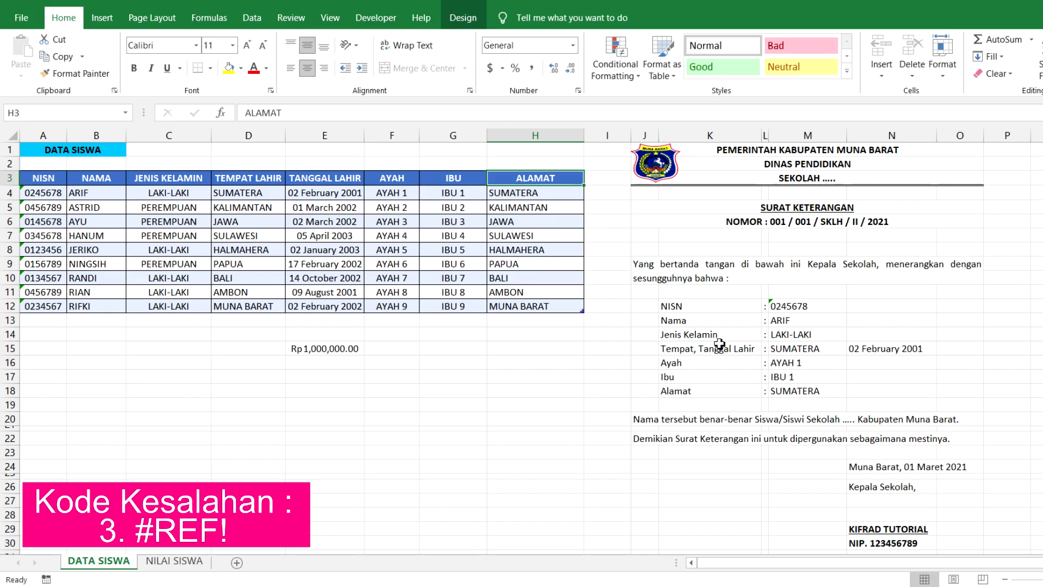
left_click(535, 135)
right_click(535, 136)
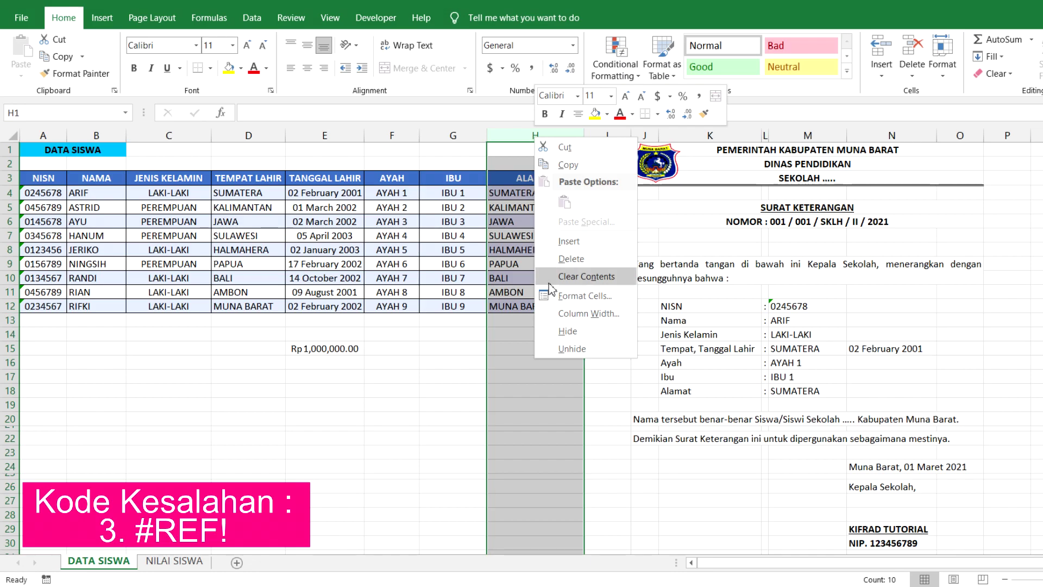
left_click(572, 259)
left_click(698, 390)
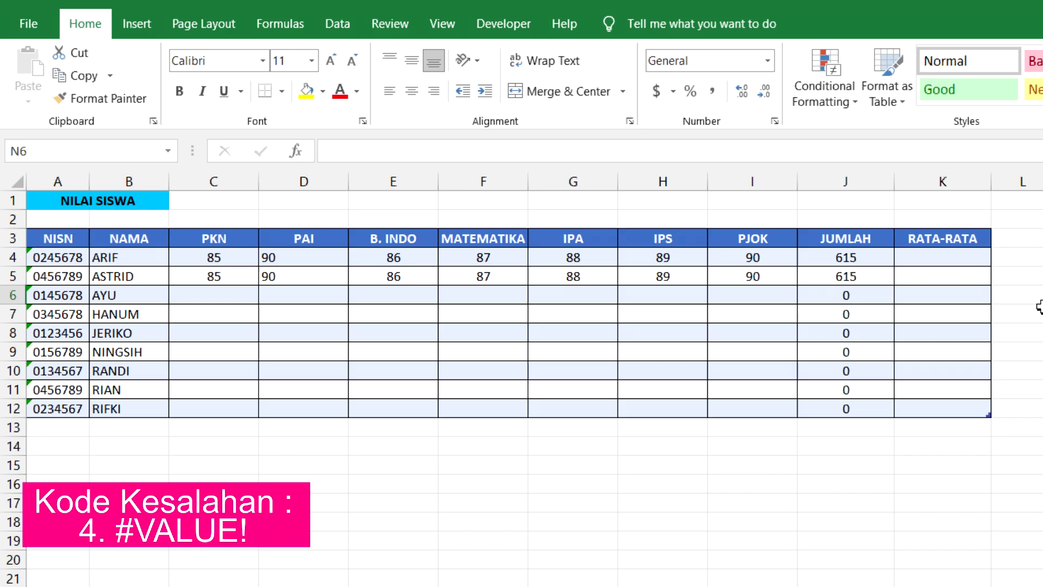
- Inspect the SUM formula behind ARIF's JUMLAH total
left_click(846, 257)
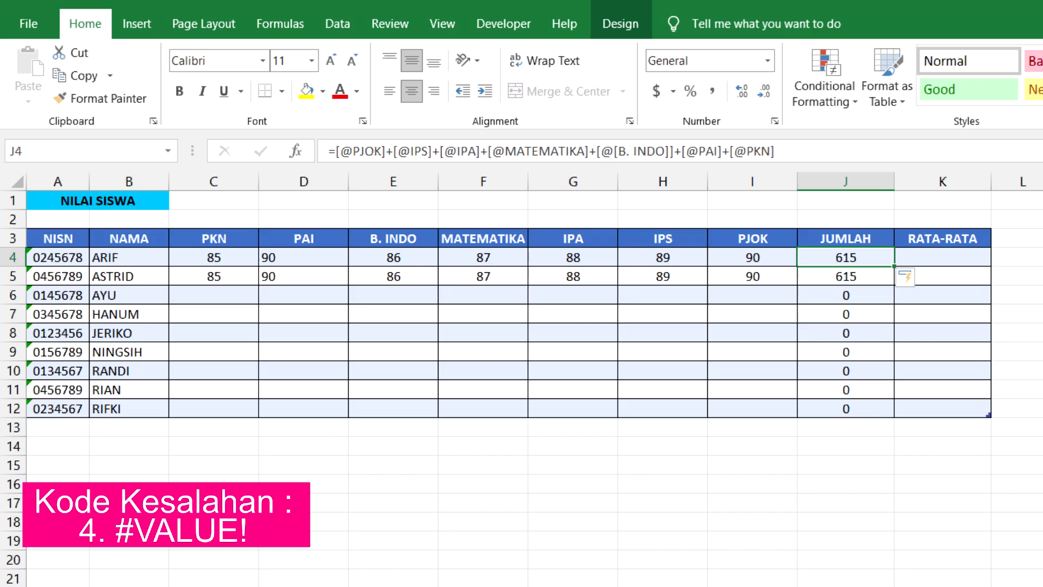
left_click(746, 258)
left_click(848, 261)
- Enter t as ARIF's B. INDO score, then start retyping ASTRID's total as =sum(
left_click(402, 257)
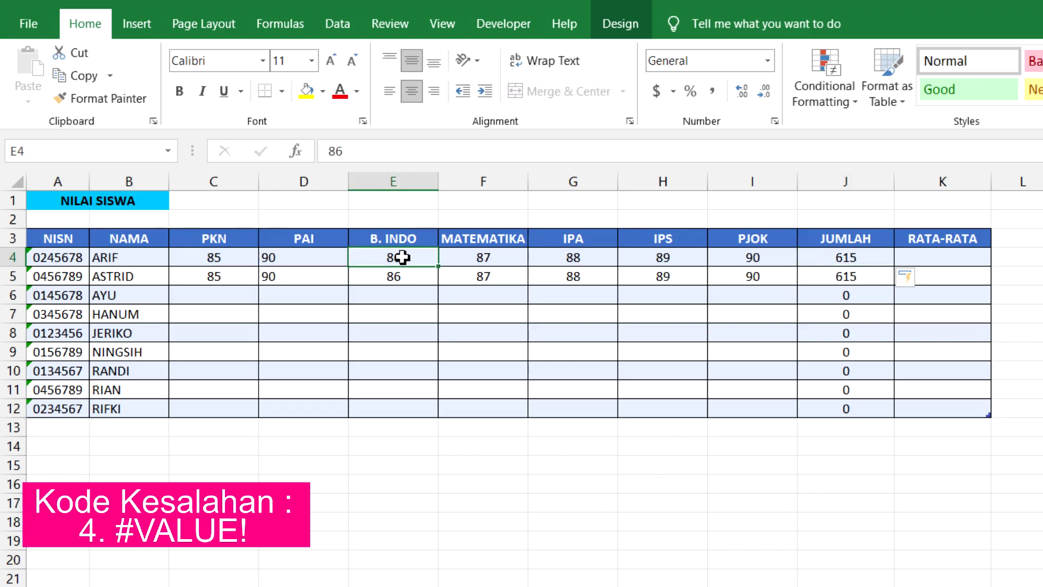
type("t")
key("Return")
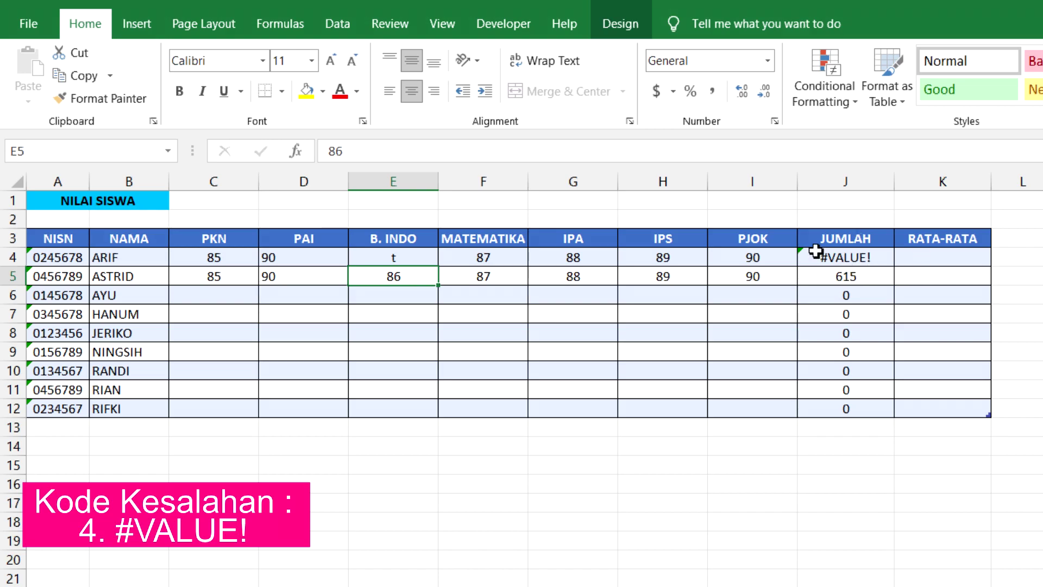
left_click(840, 278)
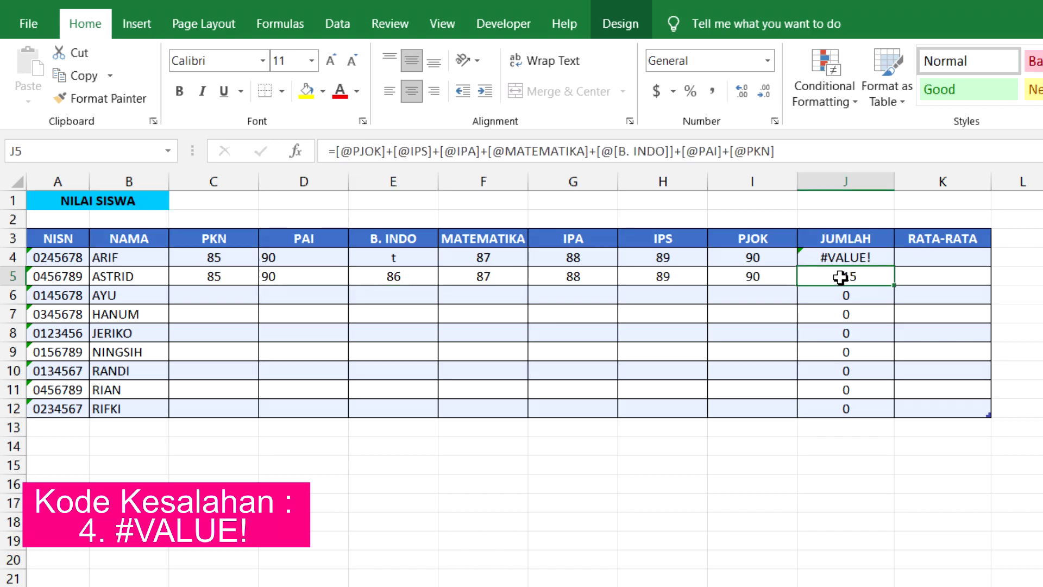
type("=sum(")
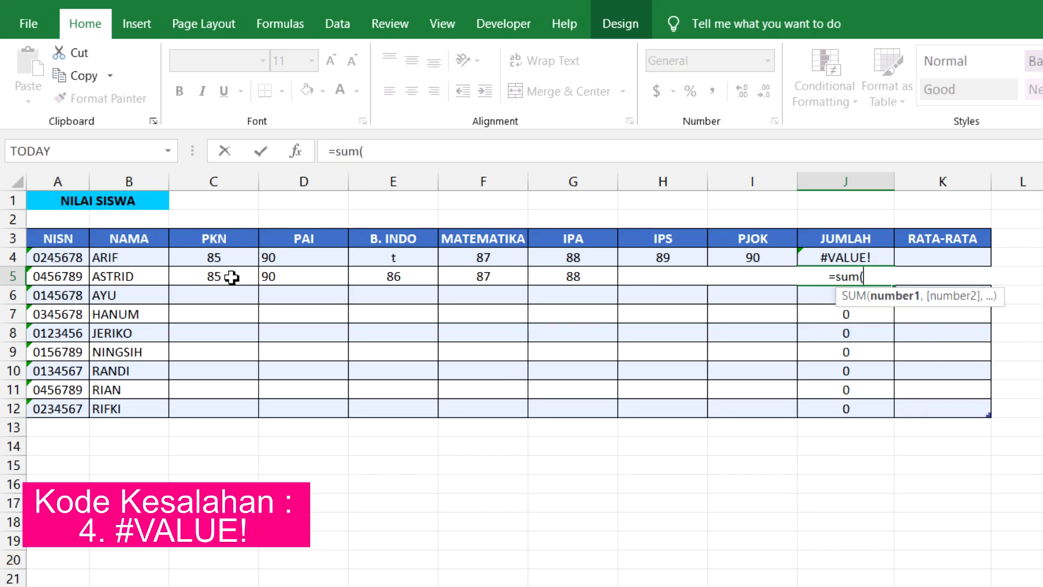
- Finish ASTRID's JUMLAH as a SUM over her PKN through PJOK scores
left_click_drag(232, 275, 795, 278)
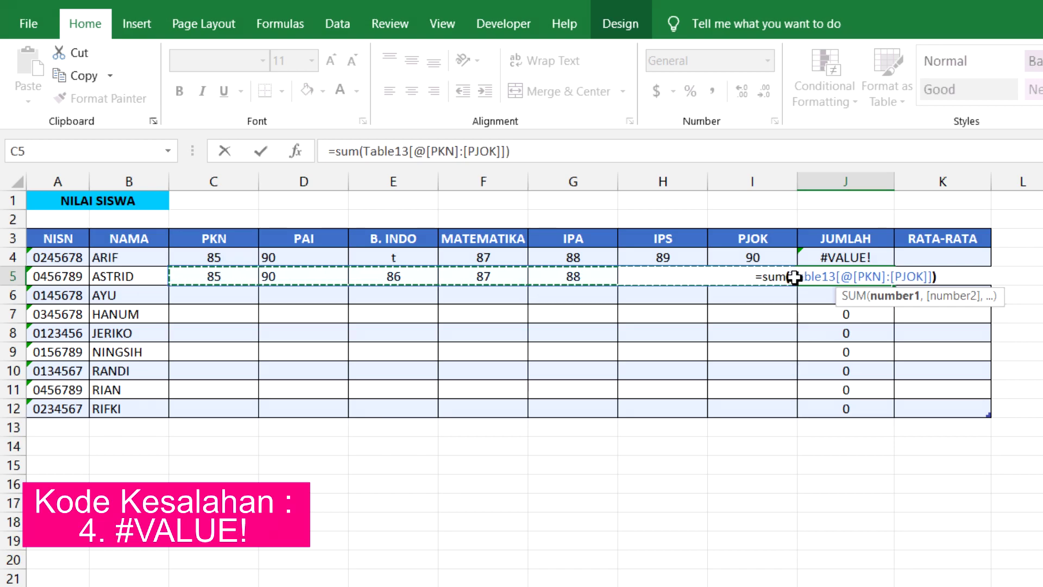
type(")")
key("Return")
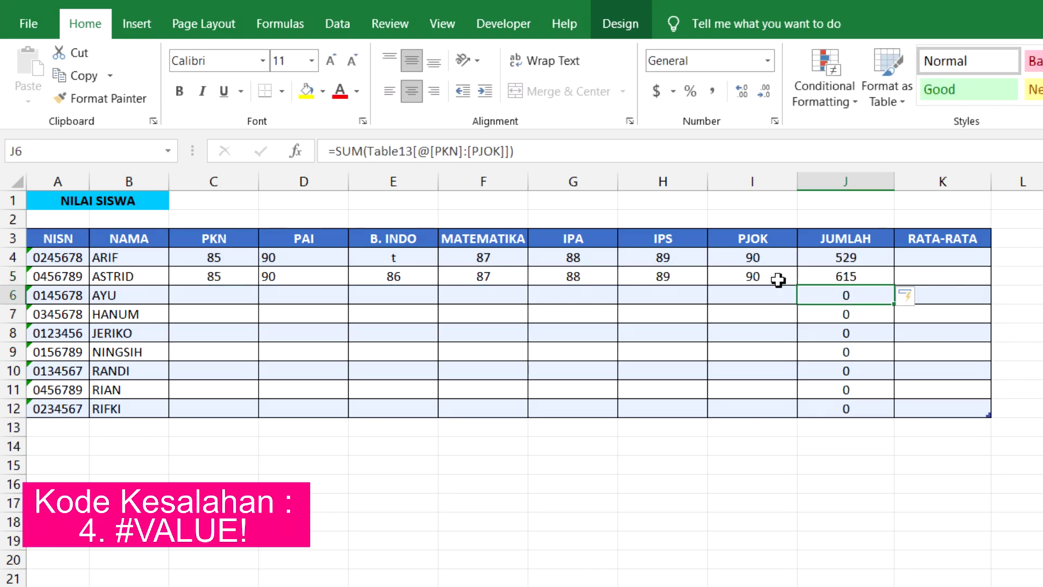
- Change ASTRID's MATEMATIKA score to the letter a so her total drops to 528
left_click(777, 278)
left_click(498, 277)
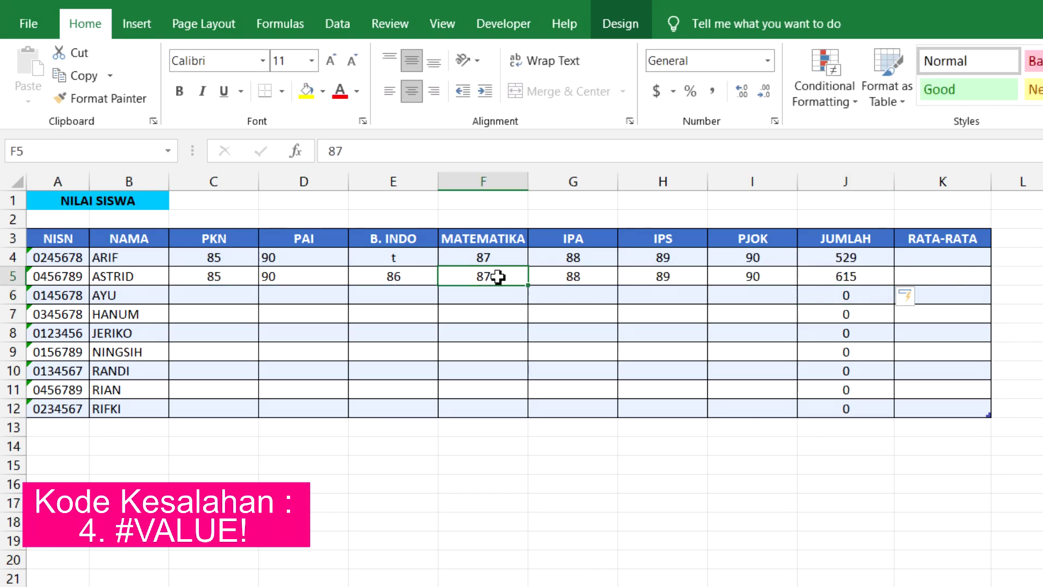
type("a")
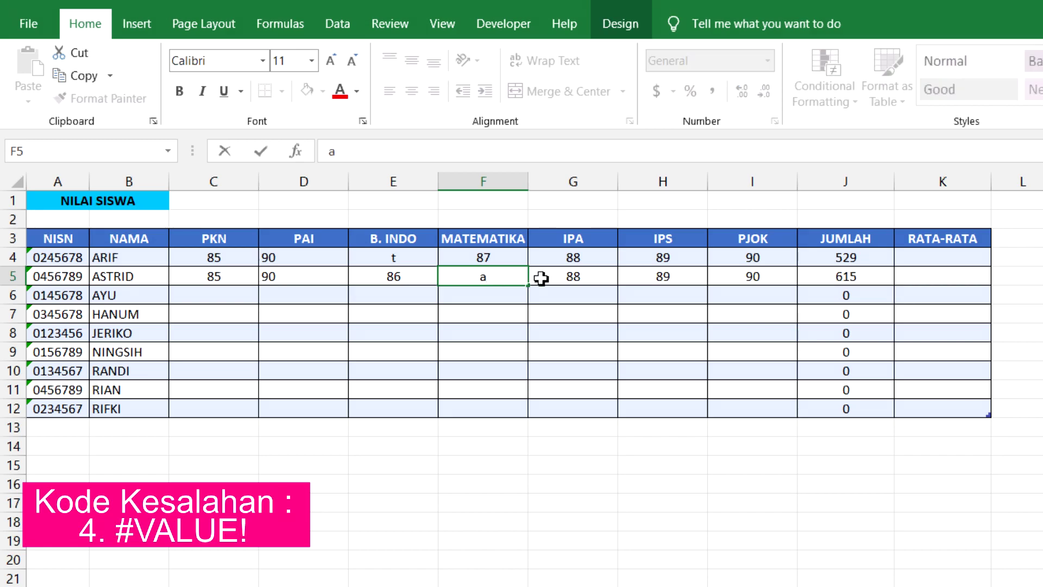
key("Return")
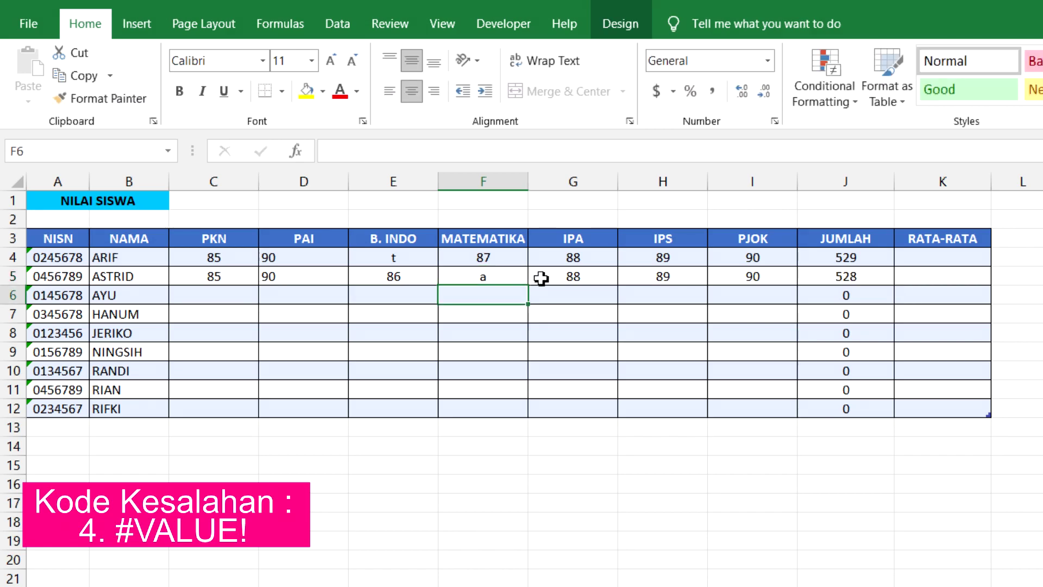
left_click(869, 260)
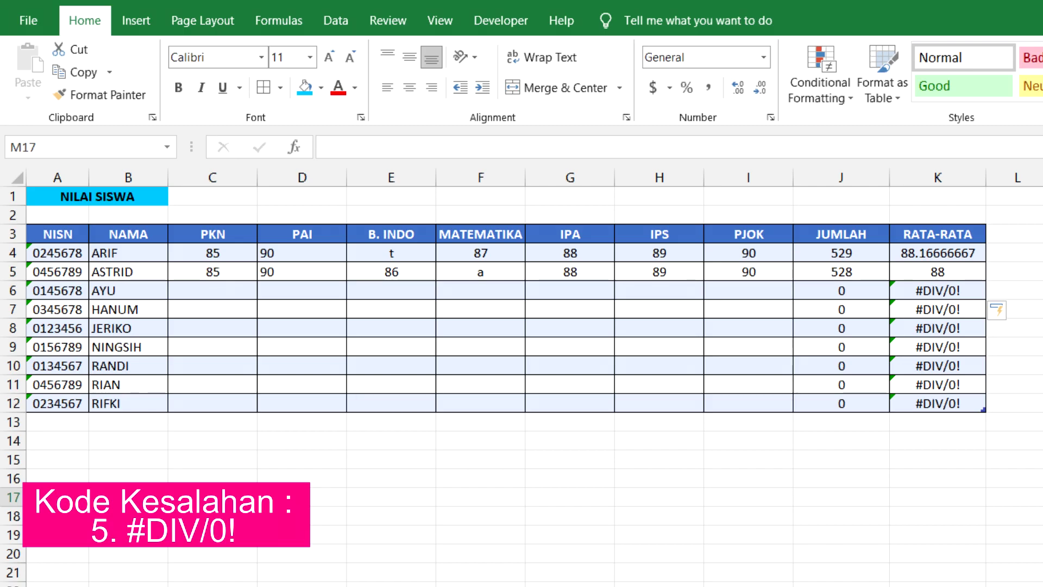
- Inspect the AVERAGE formula behind AYU's average and the empty score rows below
left_click(945, 295)
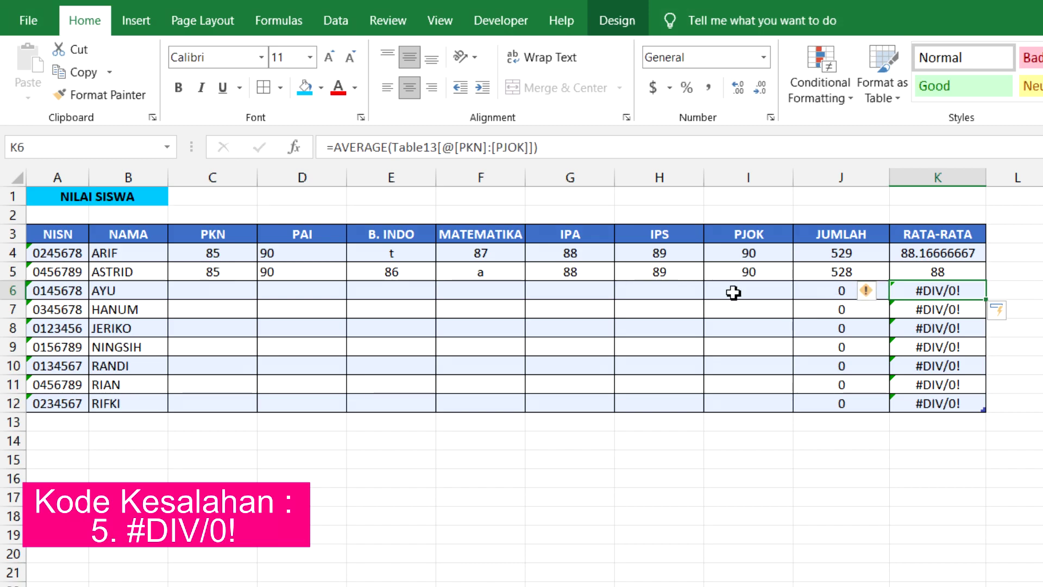
left_click_drag(222, 292, 750, 389)
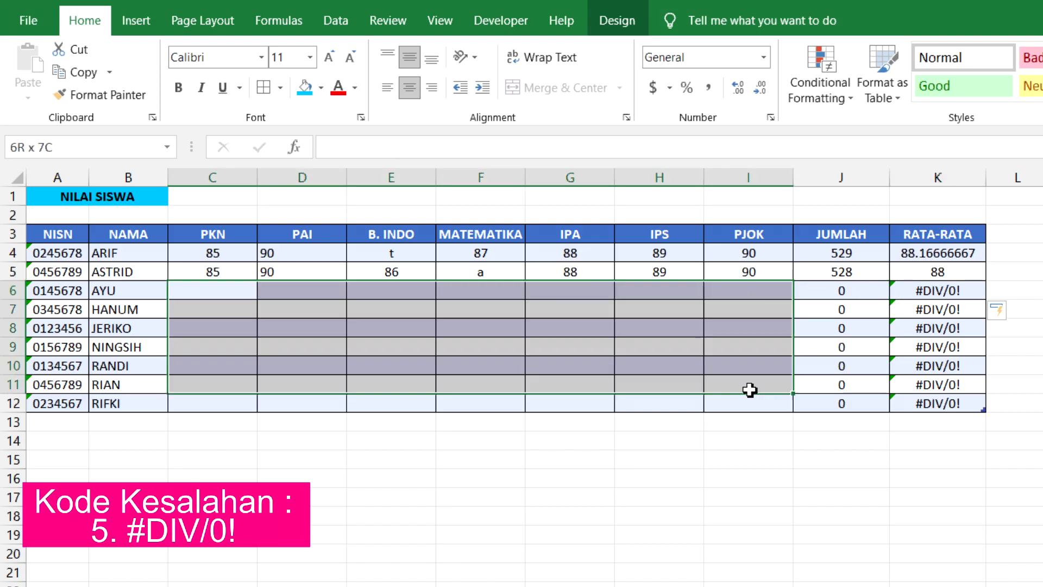
left_click(959, 294)
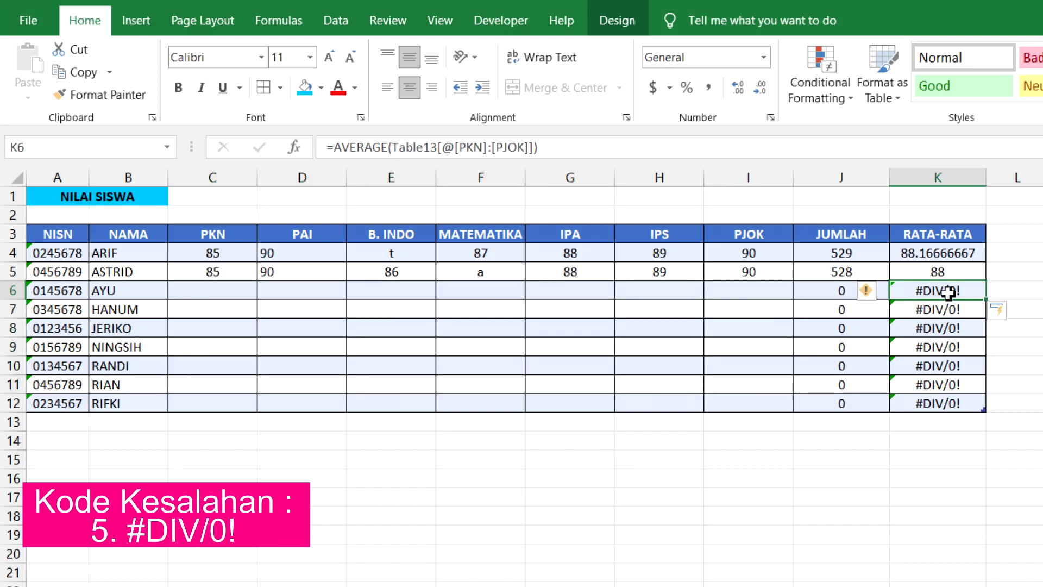
- Enter =G17/H17 in I17, which returns #DIV/0! from the empty cells
left_click(752, 498)
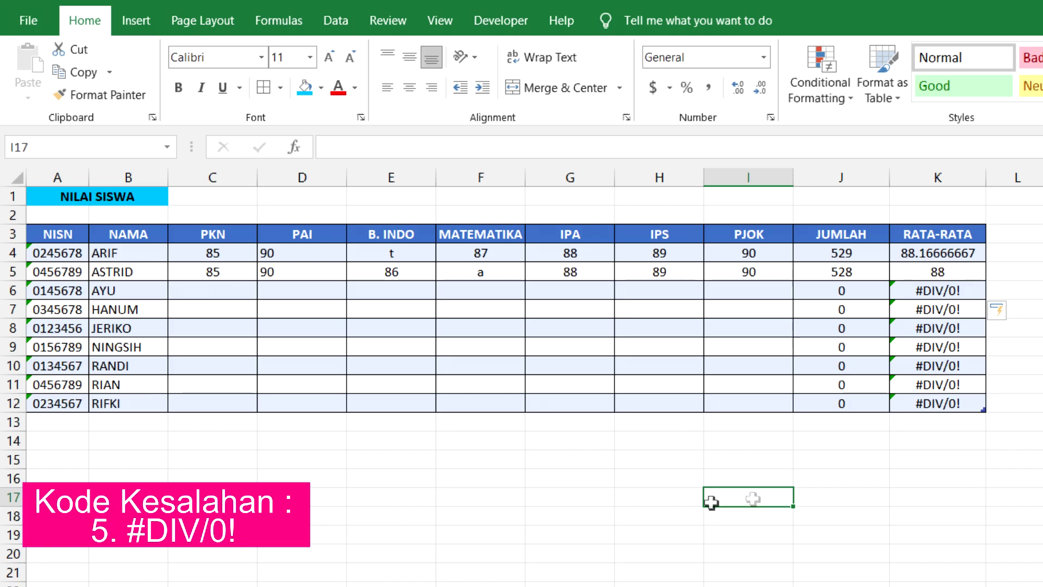
type("=")
left_click(596, 495)
type("/")
left_click(652, 495)
key("Return")
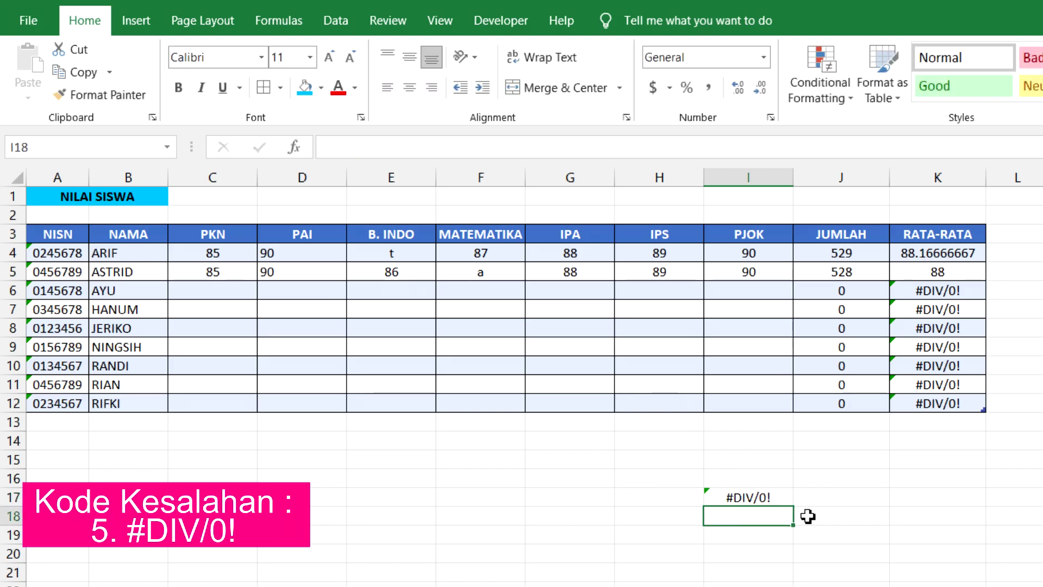
- Enter 10 in G17 and 2 in H17 so I17 shows 5
left_click(750, 299)
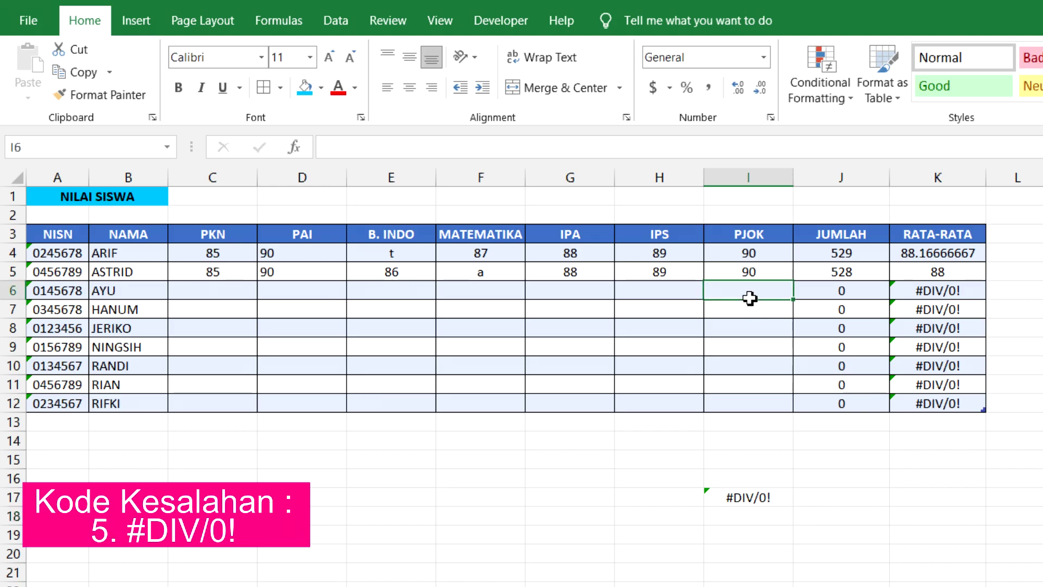
left_click(590, 501)
type("10")
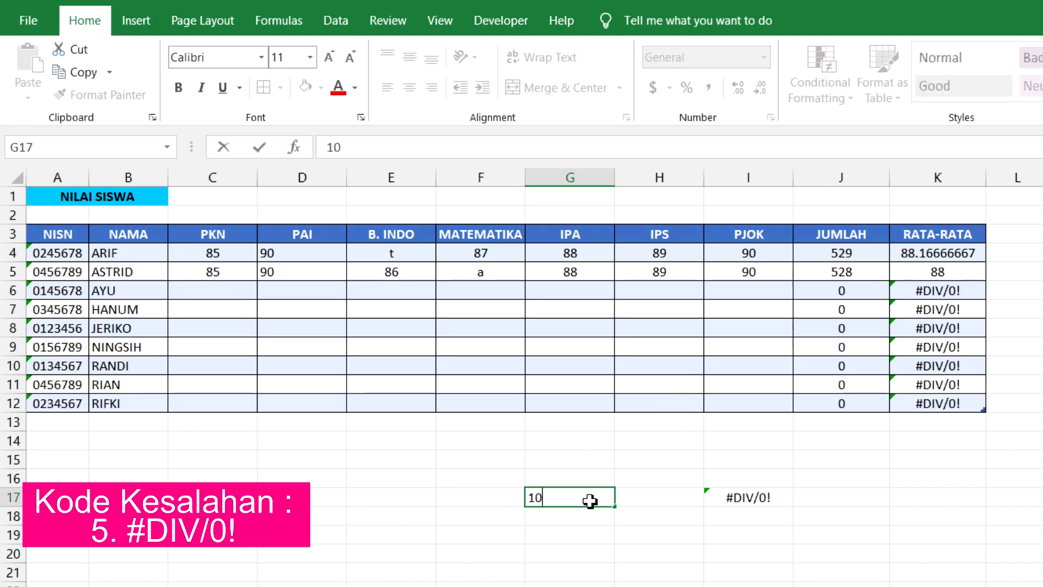
key("Tab")
type("2")
key("Return")
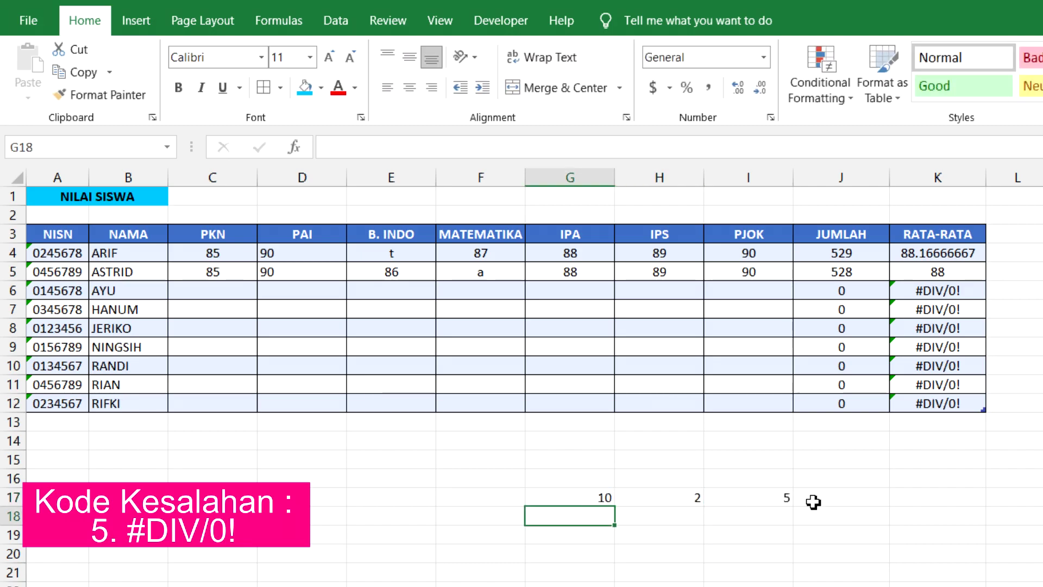
- Give AYU an IPS score of 85 to clear her #DIV/0! average
left_click(652, 292)
type("85")
key("Return")
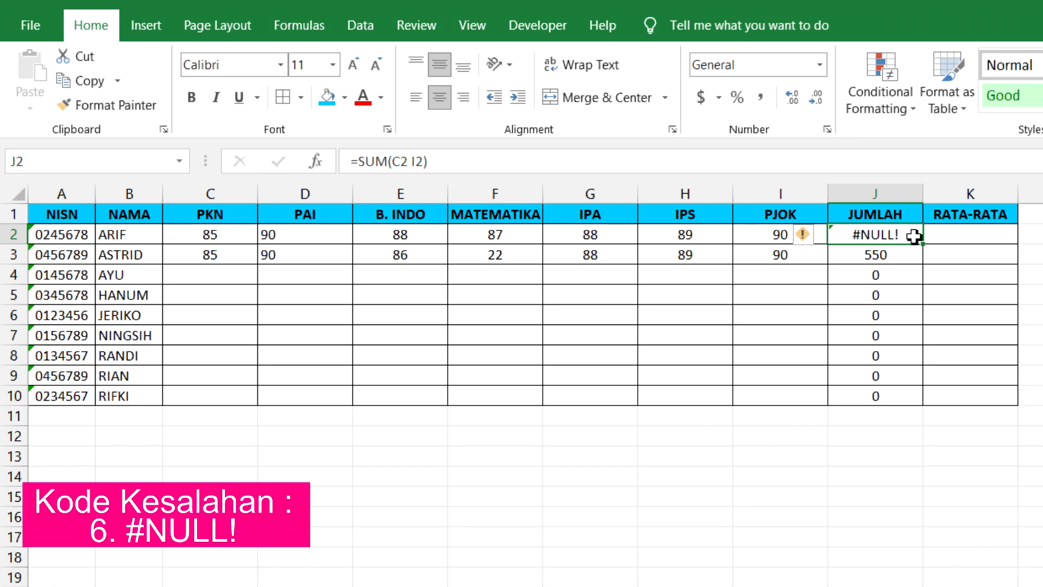
- Change ARIF's =SUM(C2 I2) to C2:I2 to get 617, then undo and select A1:J11
double_click(911, 238)
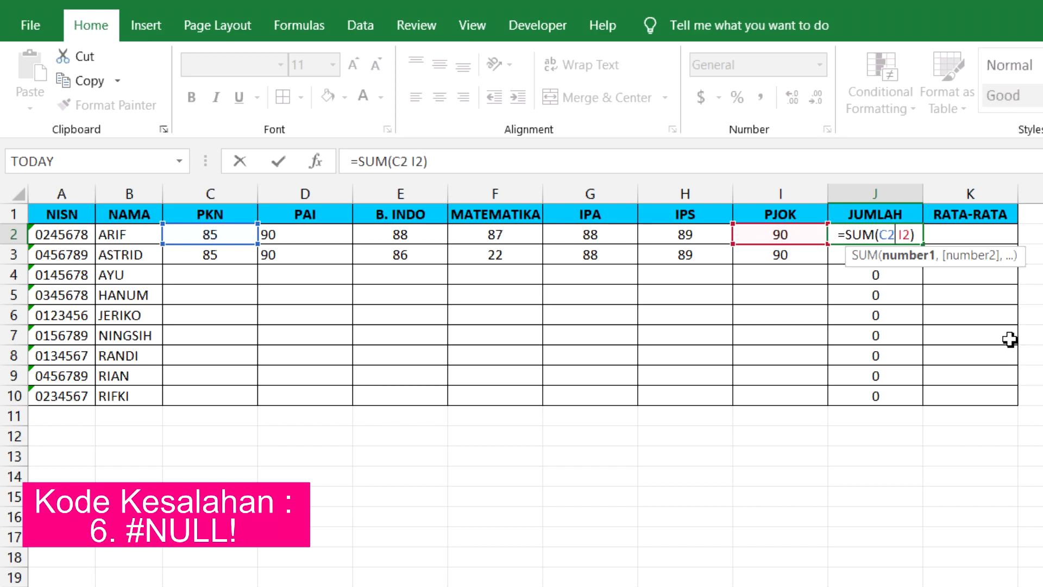
key("BackSpace")
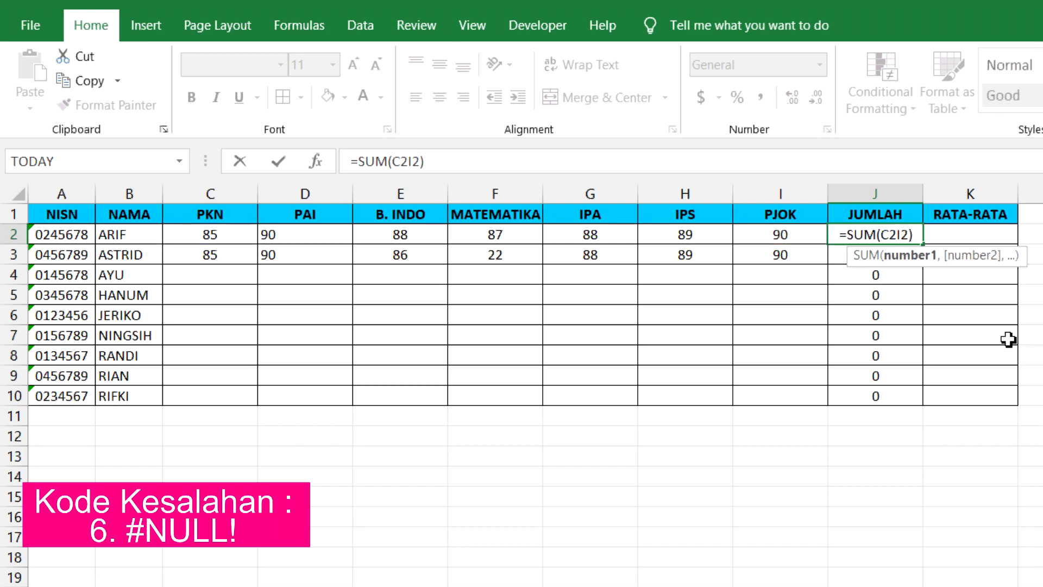
type(":")
key("Return")
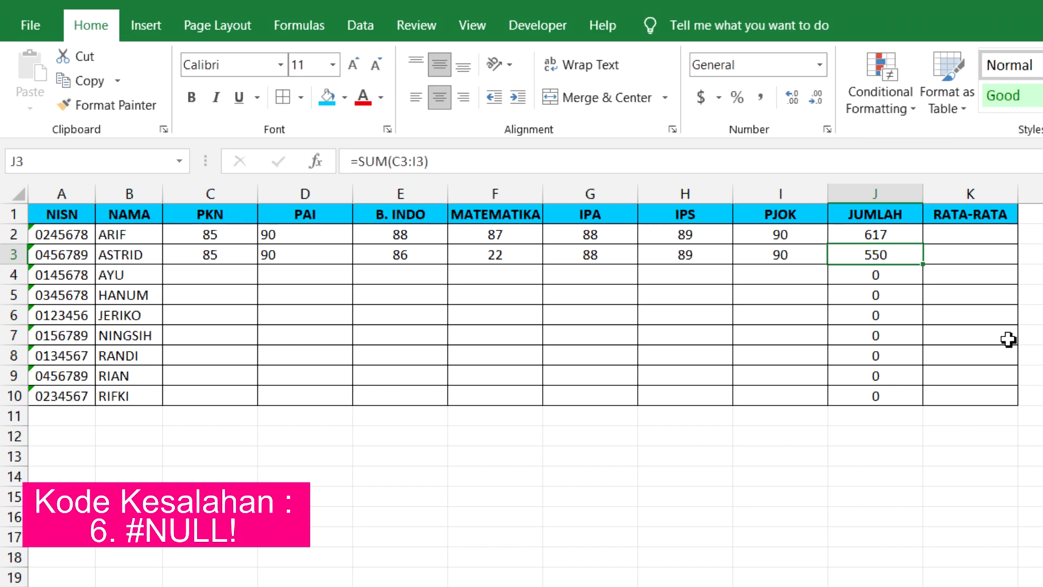
key("ctrl+z")
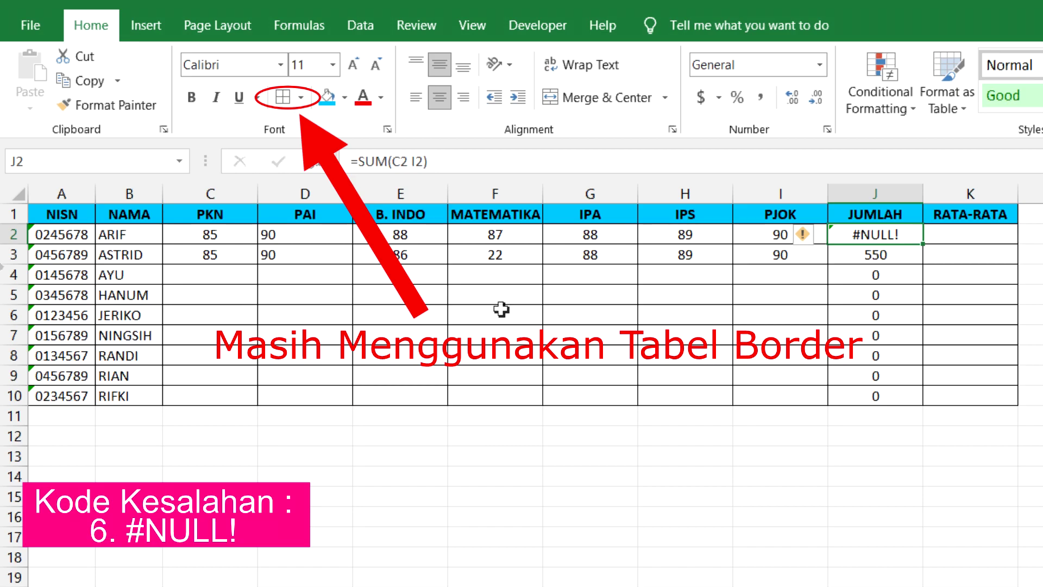
mouse_move(56, 213)
left_mouse_down()
mouse_move(904, 405)
mouse_move(948, 401)
left_mouse_up()
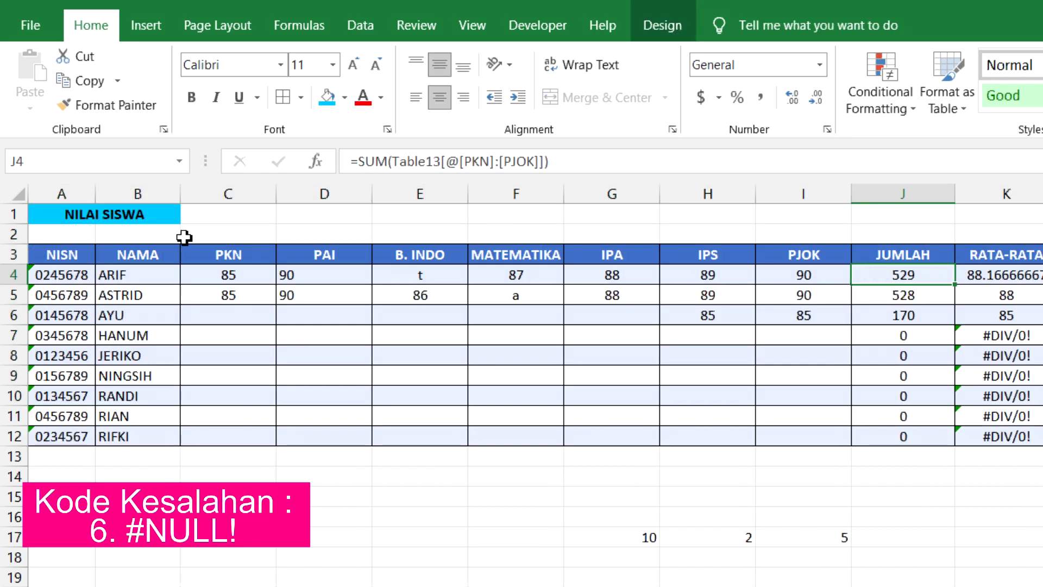
- Select the NILAI SISWA table range A3:K12 and check a few score cells
left_click(156, 30)
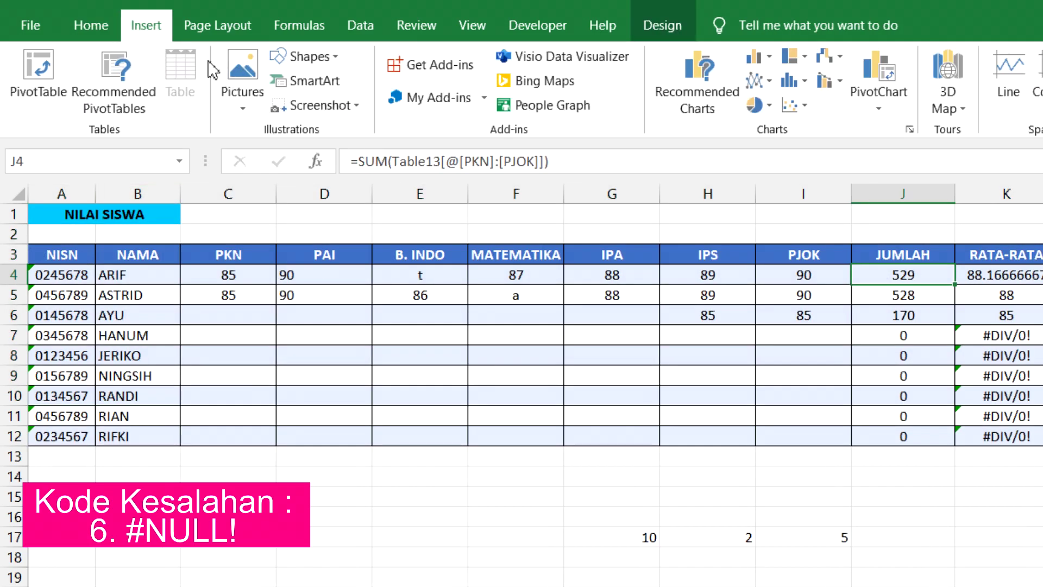
left_click_drag(58, 256, 996, 434)
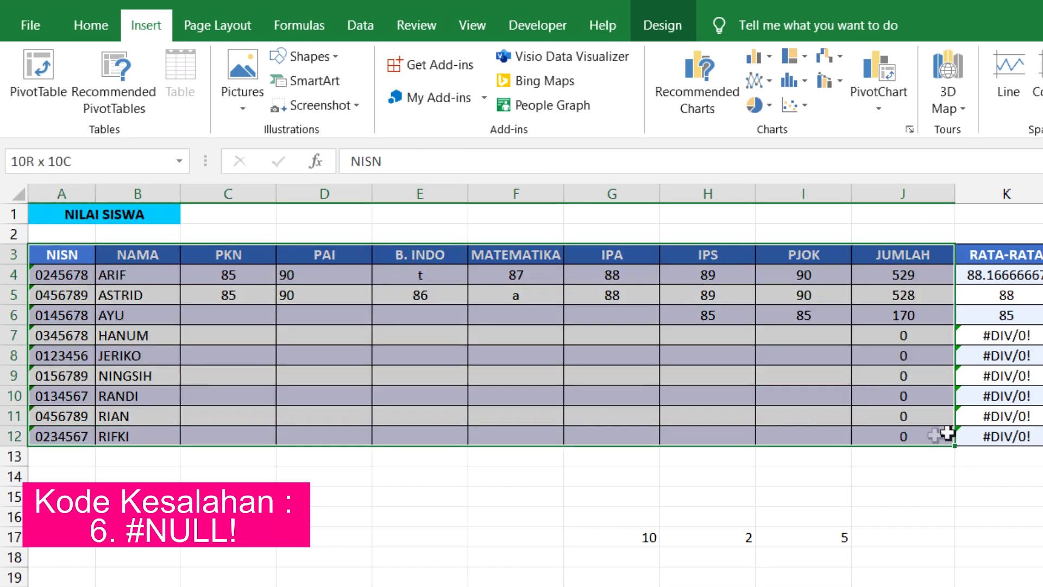
left_click(689, 321)
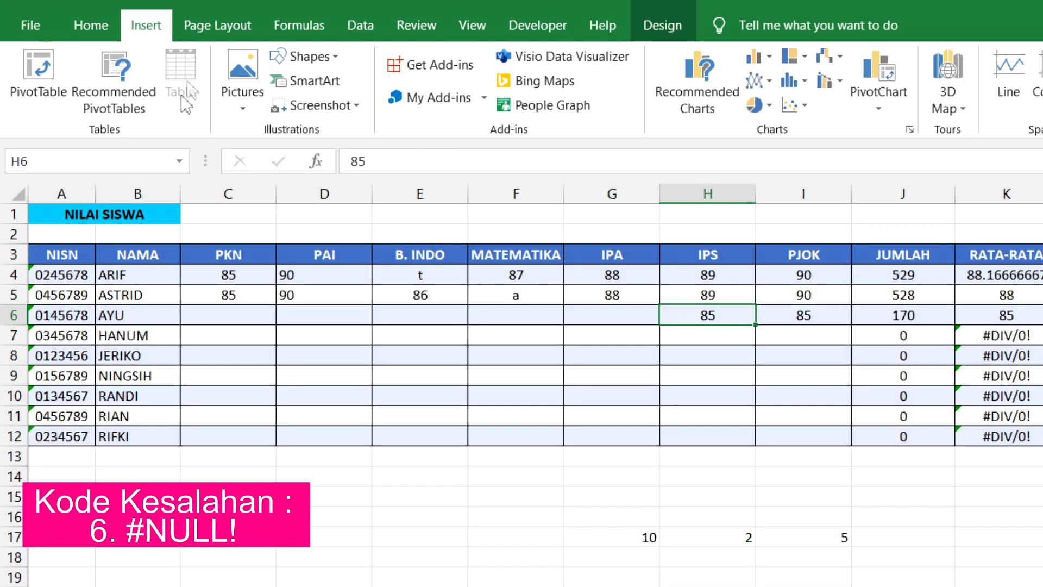
left_click(831, 394)
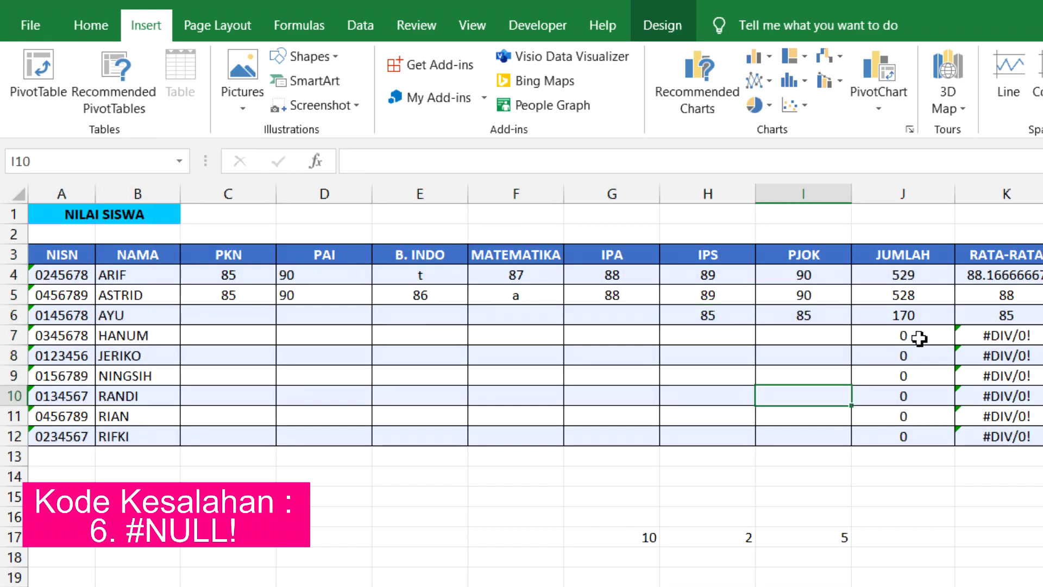
- Replace the colon in ARIF's table SUM formula with a space; Excel rejects it, total stays 529
left_click(938, 275)
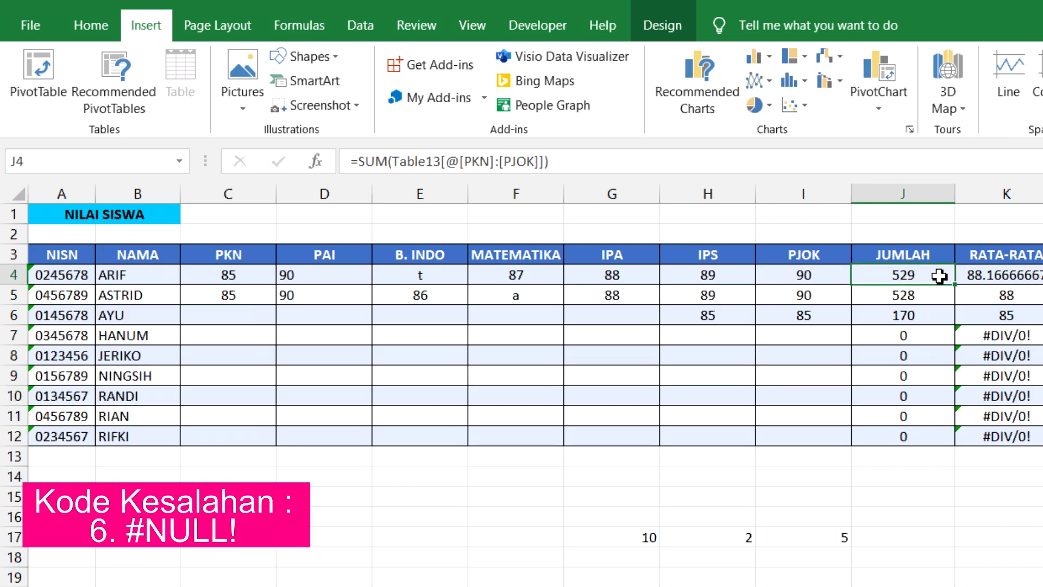
double_click(938, 274)
left_click(954, 276)
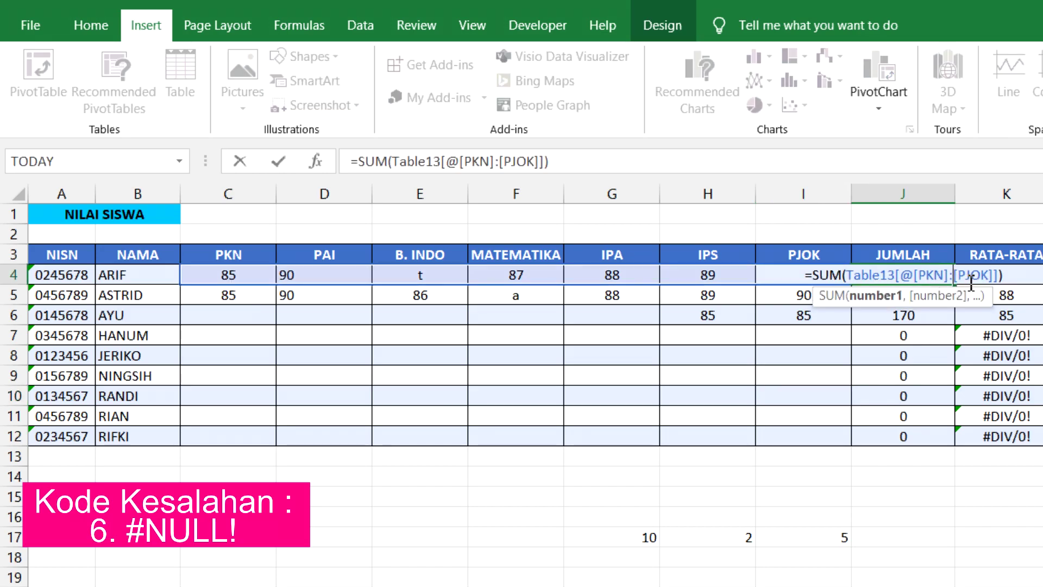
key("BackSpace")
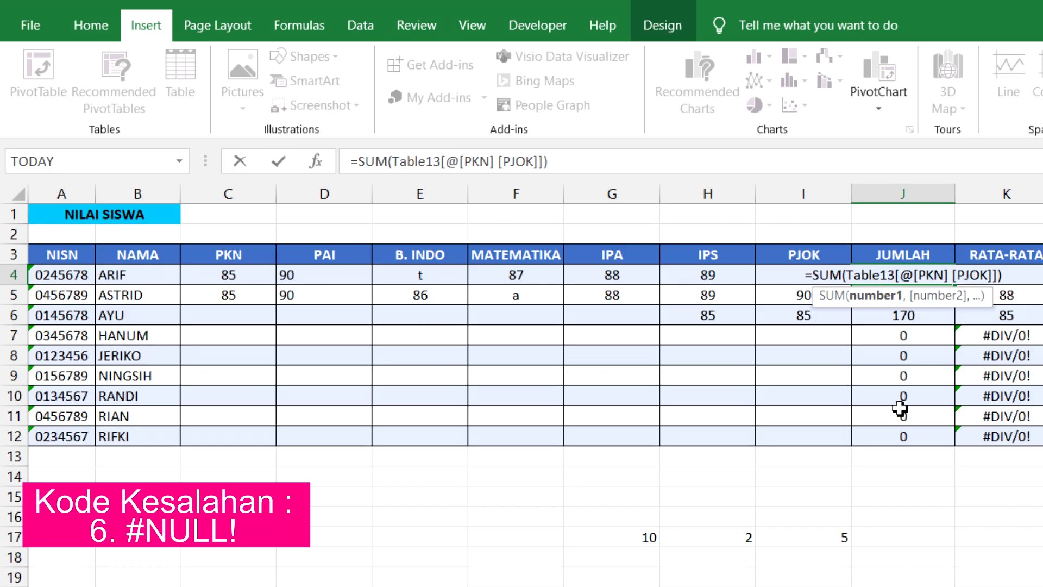
key("Return")
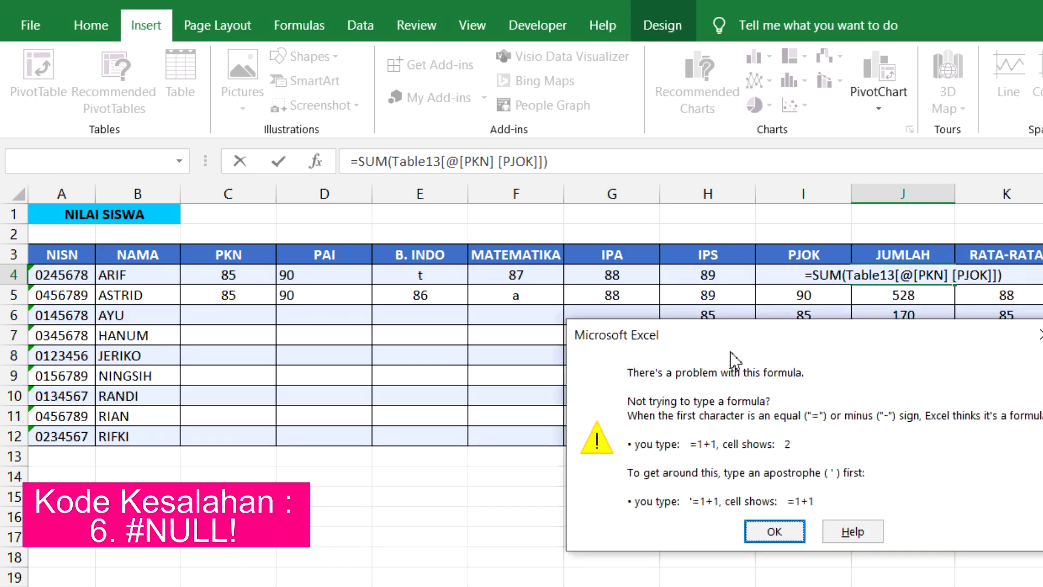
left_click(1039, 334)
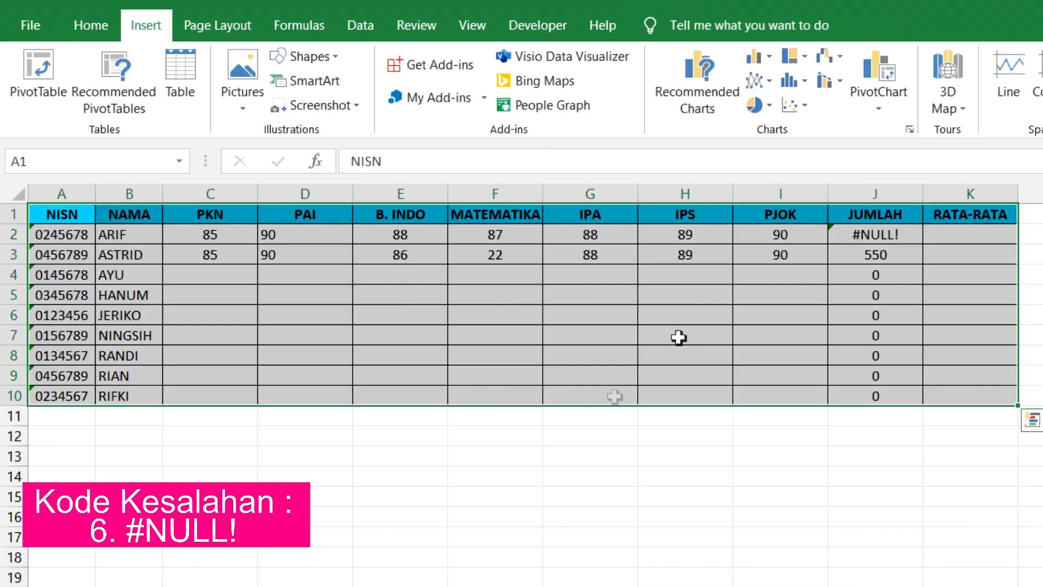
left_click(649, 314)
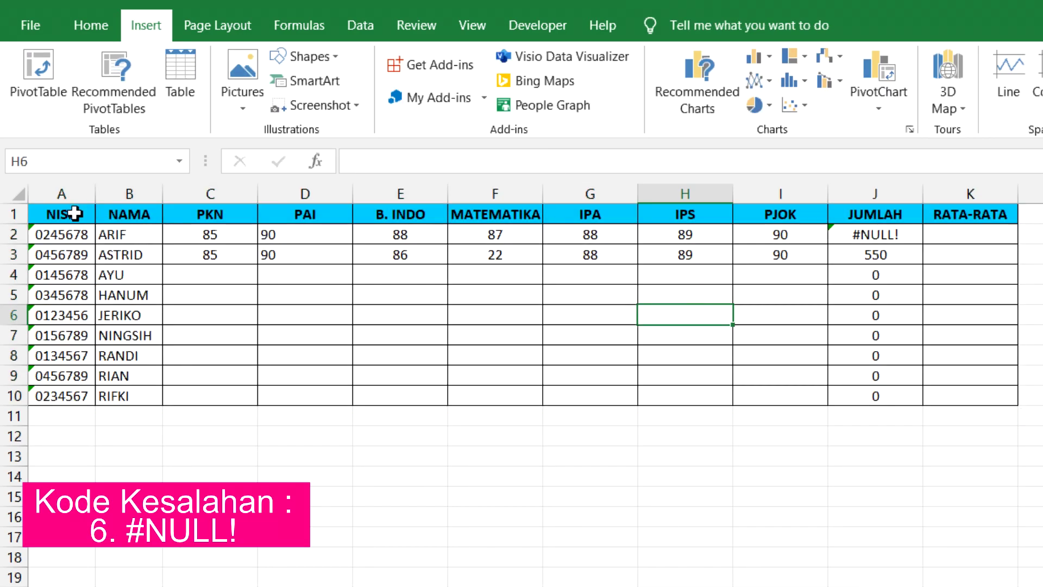
left_click_drag(74, 213, 972, 396)
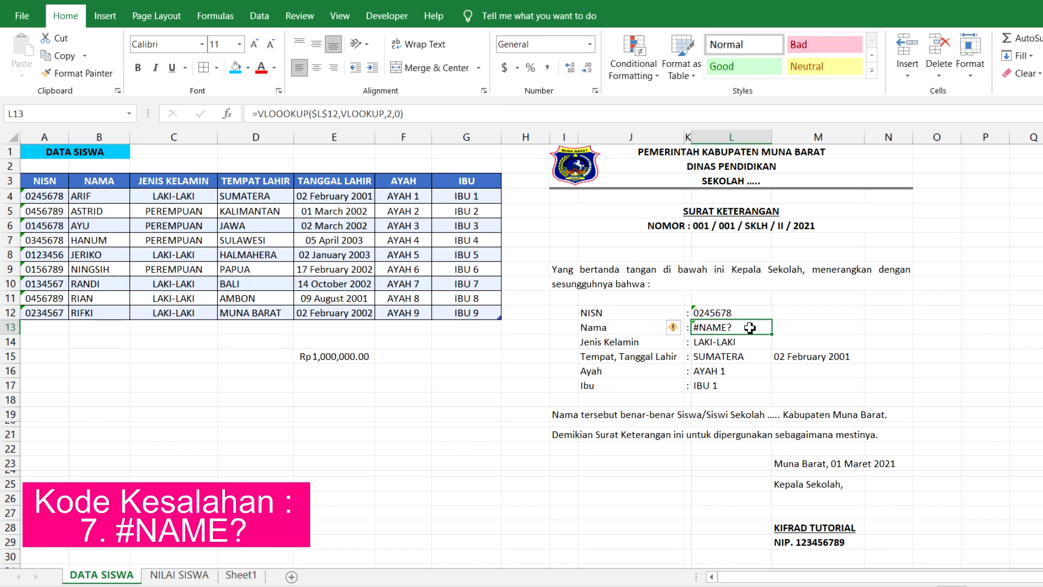
- Fix VLOOOKUP to VLOOKUP in the Nama formula so it displays ARIF
double_click(749, 328)
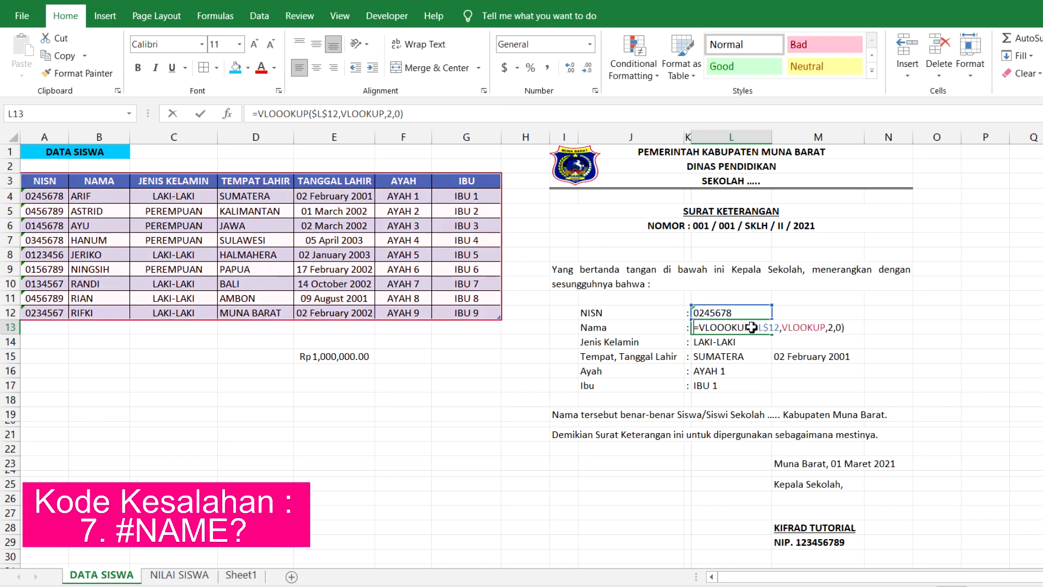
left_click(718, 328)
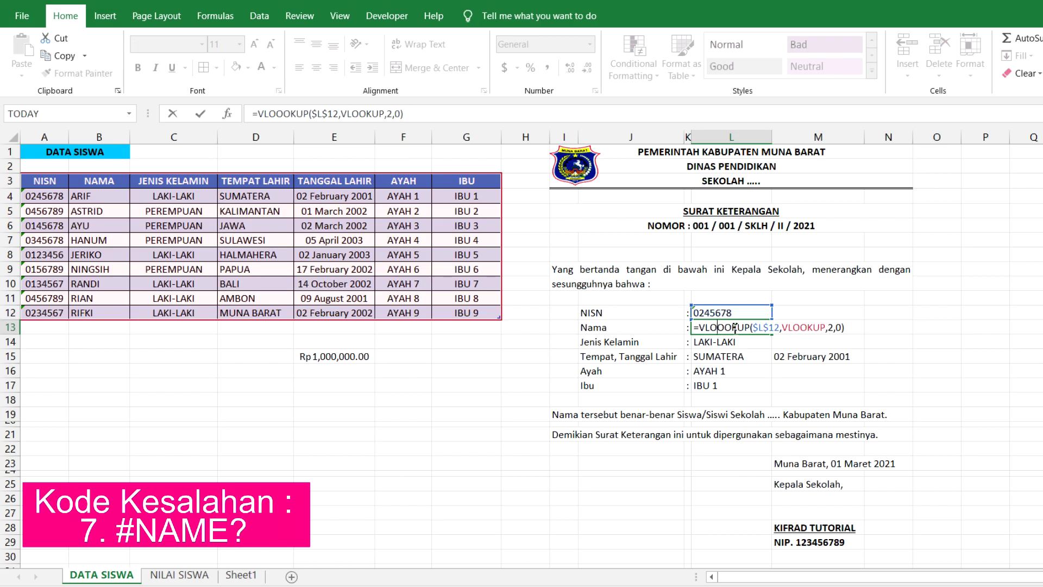
key("BackSpace")
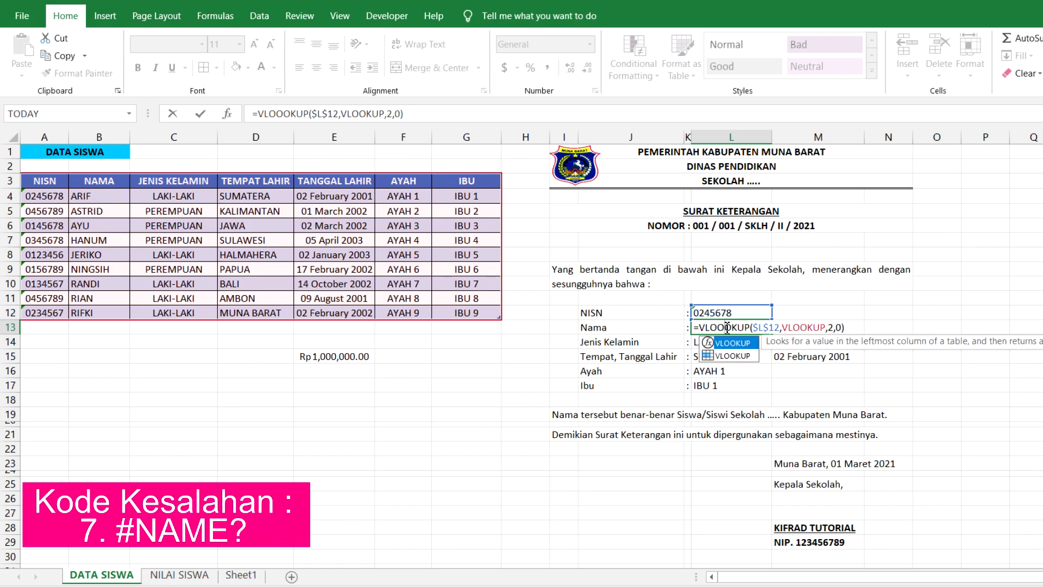
key("BackSpace")
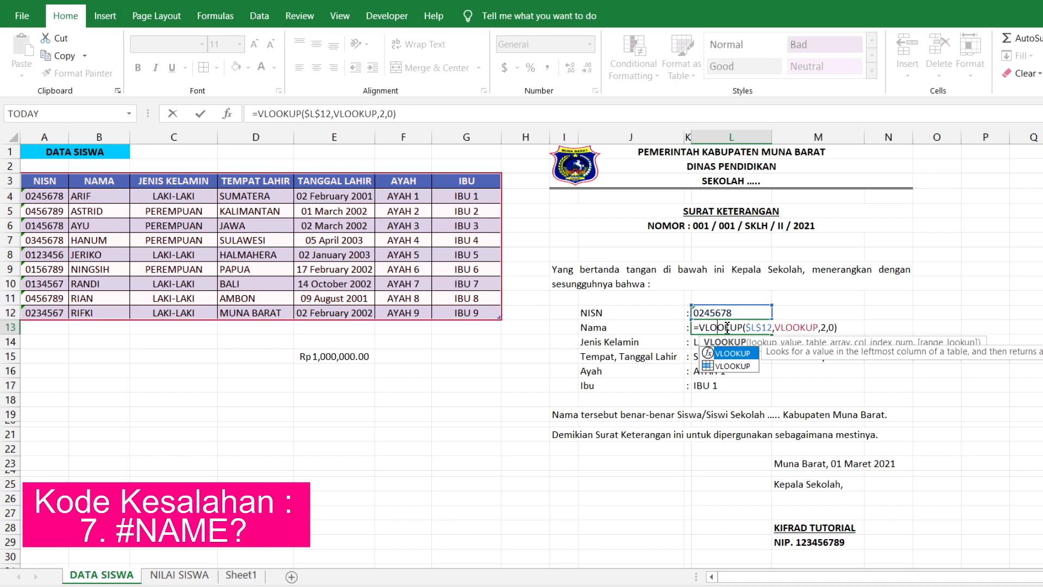
key("Return")
left_click(727, 327)
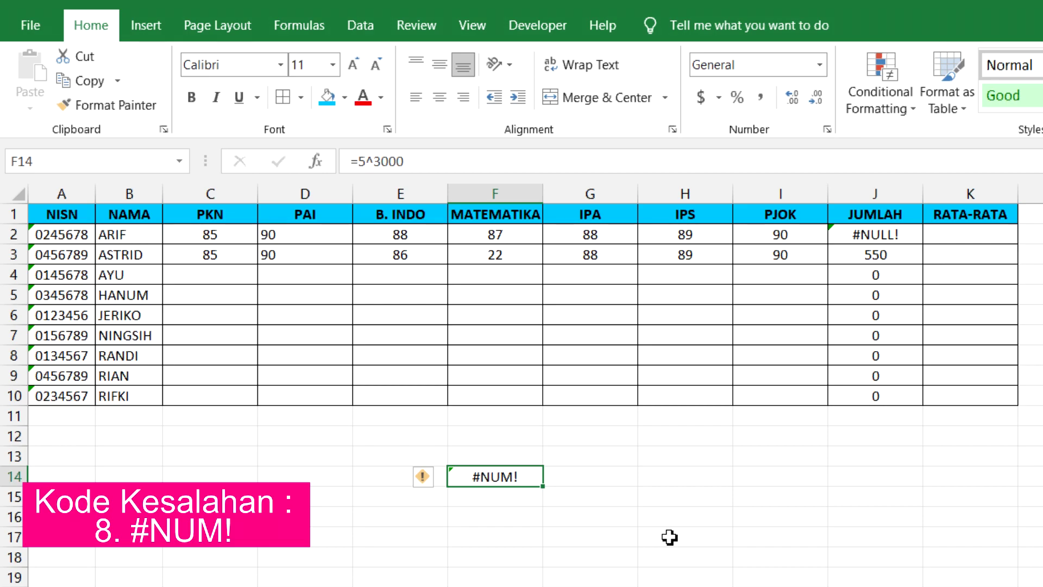
- Cut F14's exponent from =5^3000 to =5^300, then =5^30, returning 9.31323E+20
double_click(525, 476)
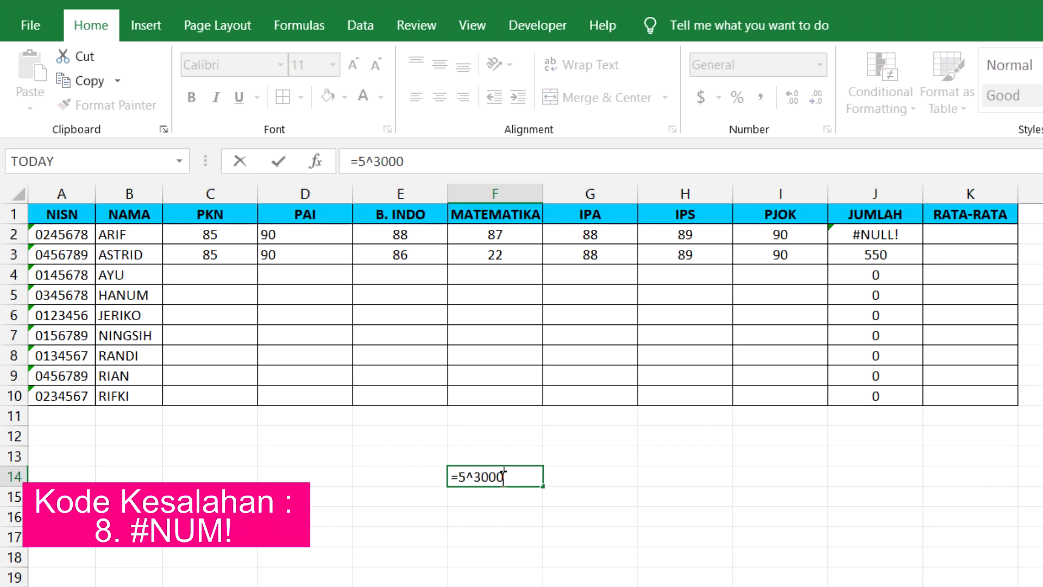
key("Return")
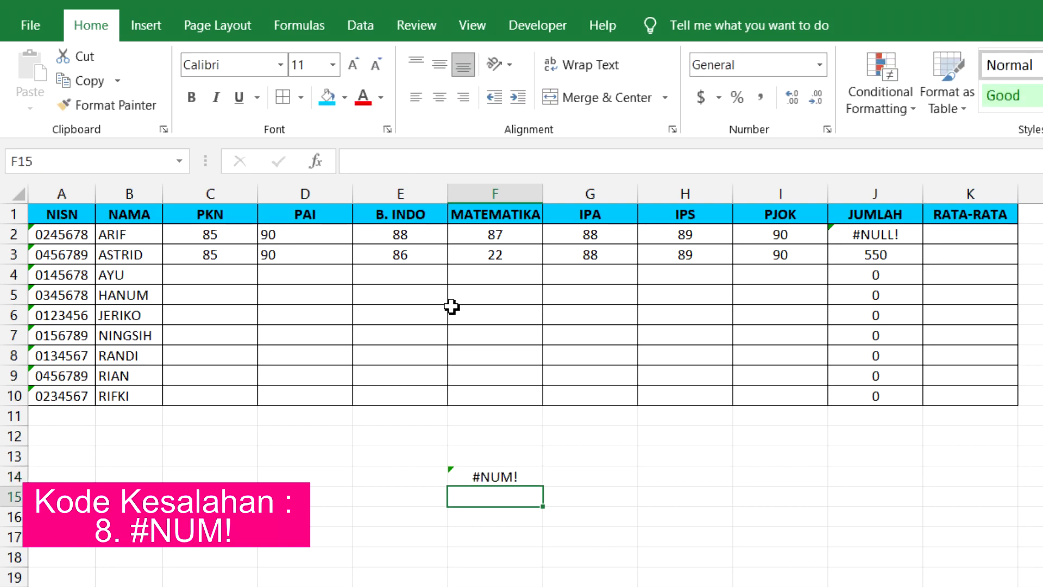
double_click(525, 476)
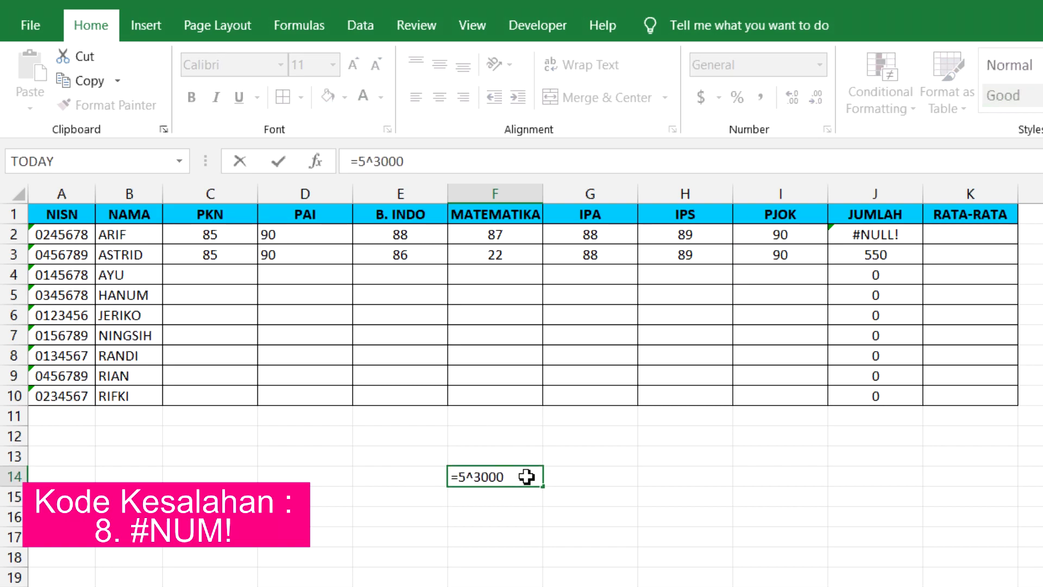
key("BackSpace")
key("Return")
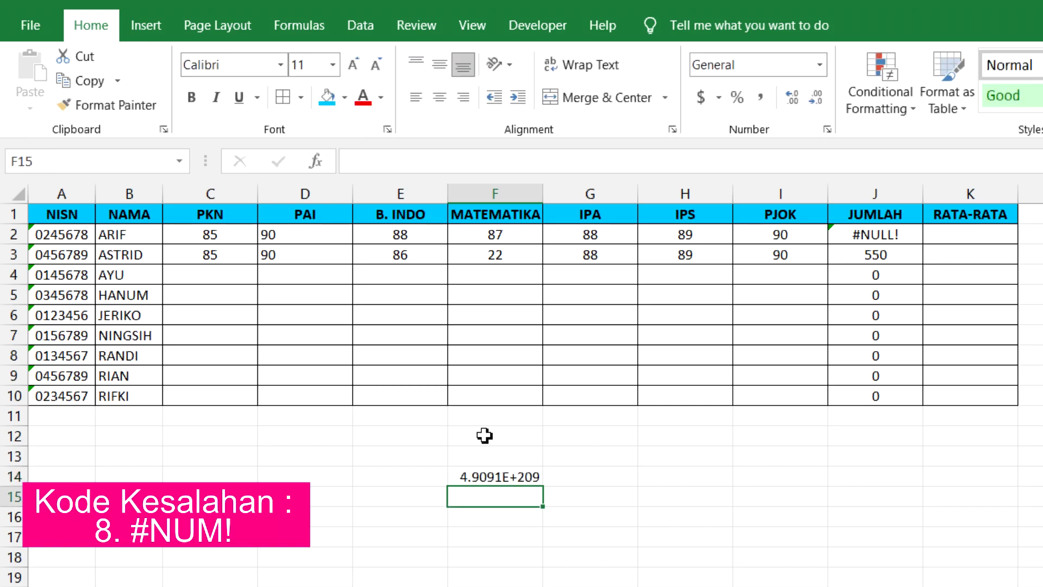
double_click(523, 477)
key("BackSpace")
key("Return")
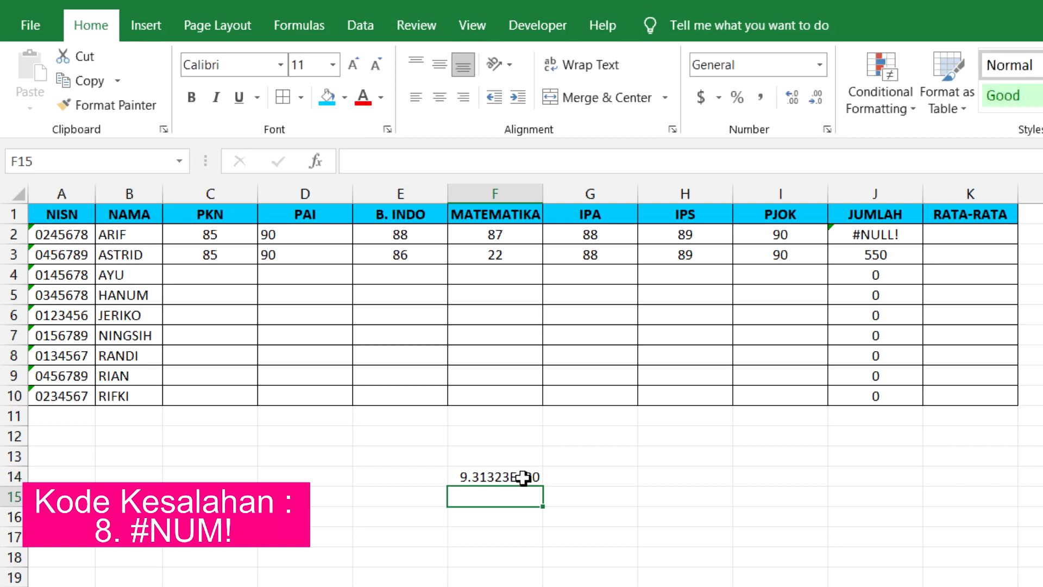
- Change F14's formula to =5^3 so it returns 125
double_click(516, 476)
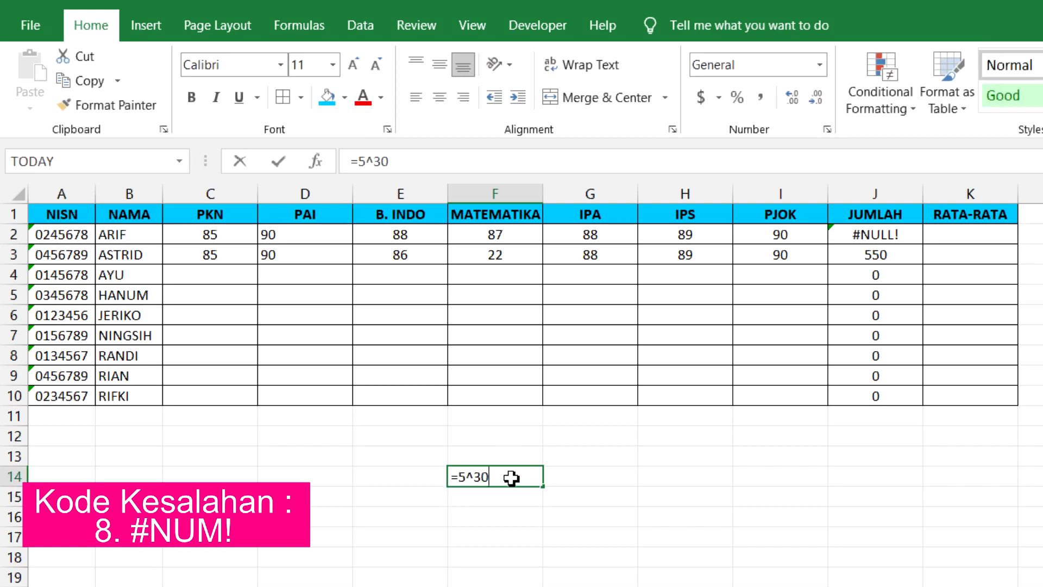
key("BackSpace")
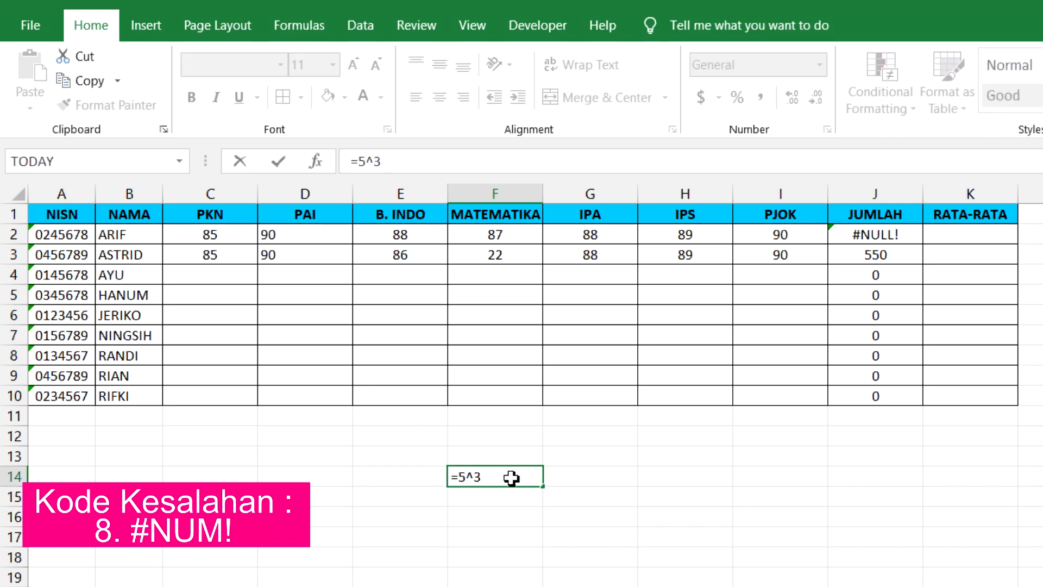
key("Return")
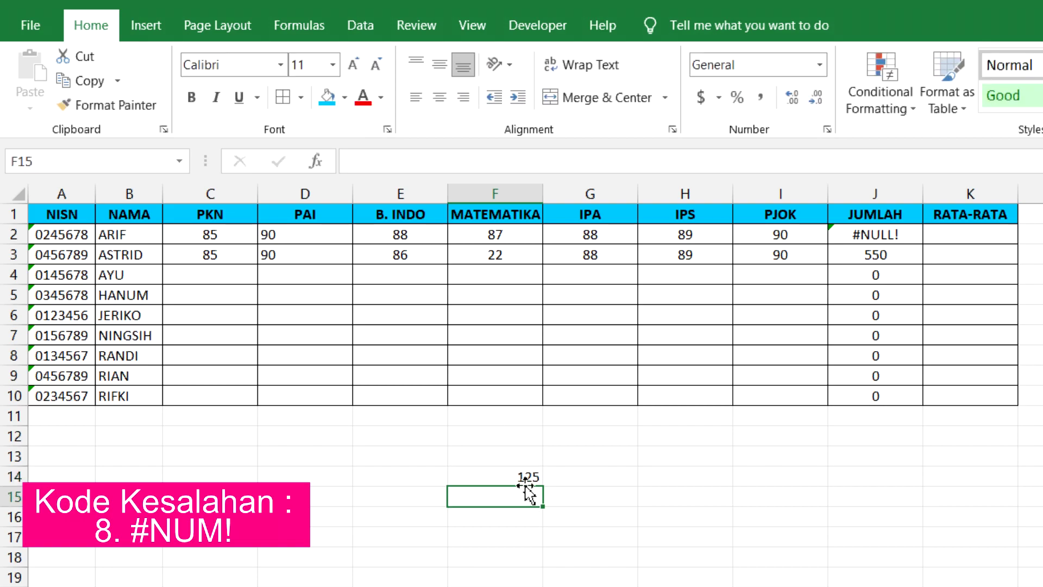
- Enlarge F14's formula to =5^30000 so it shows #NUM! again
left_click(502, 481)
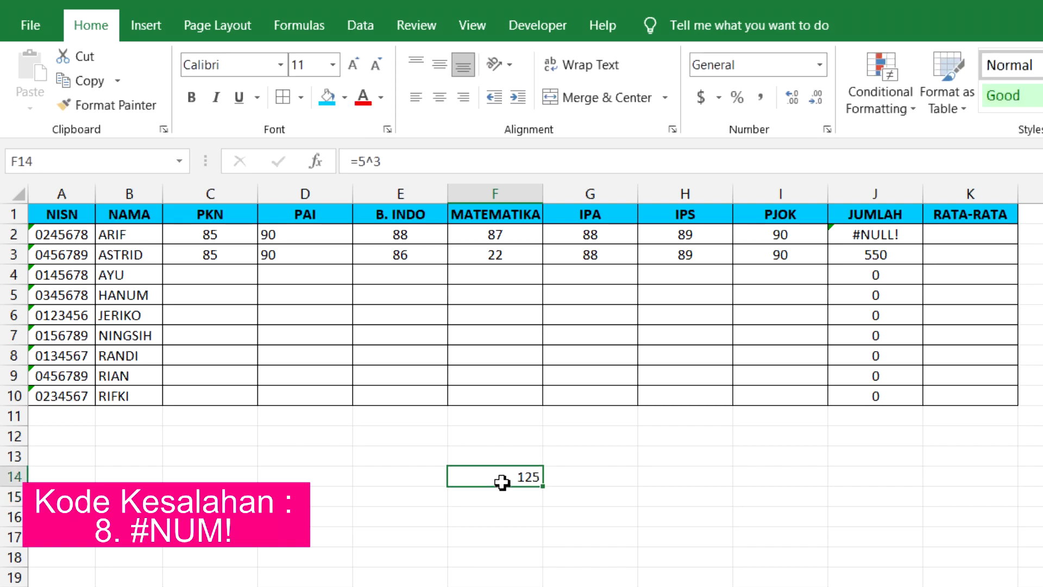
double_click(501, 482)
type("0000")
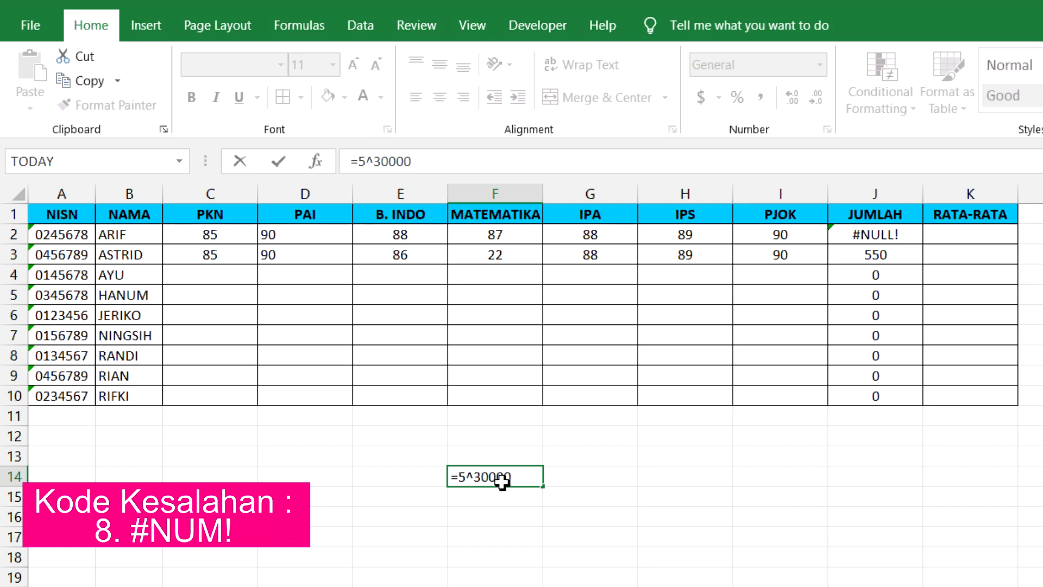
key("Return")
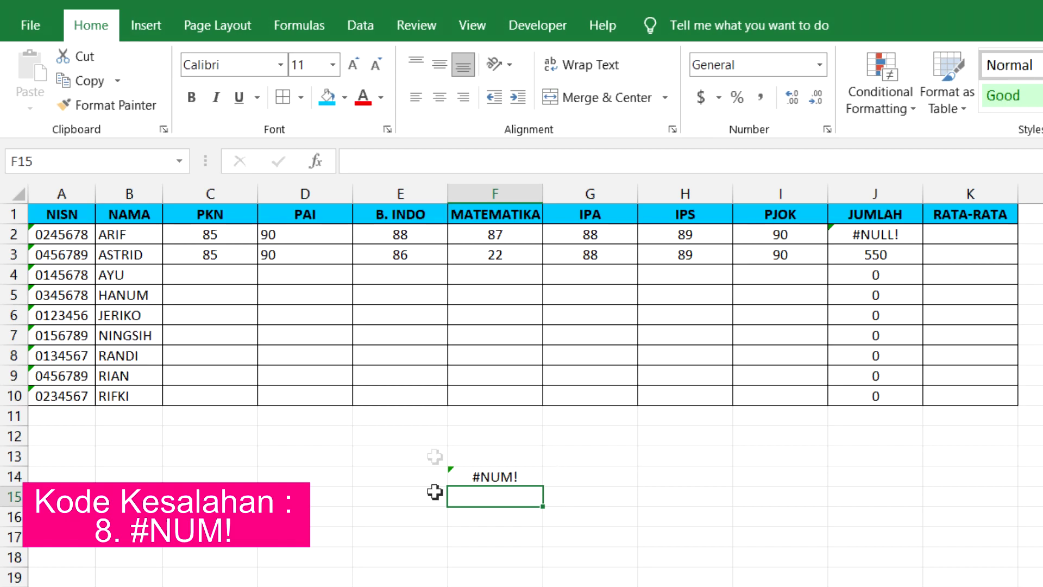
left_click(526, 475)
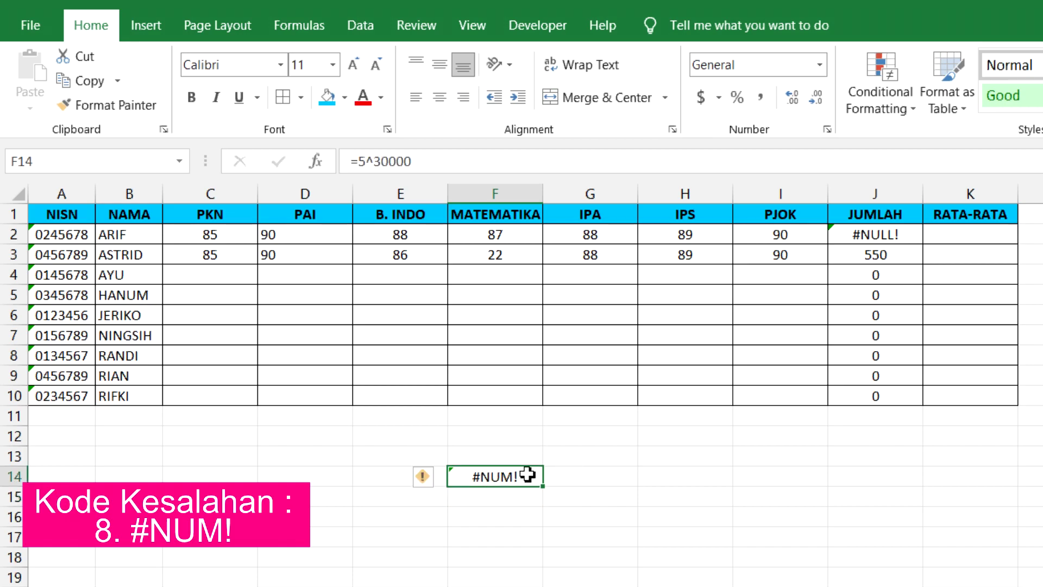